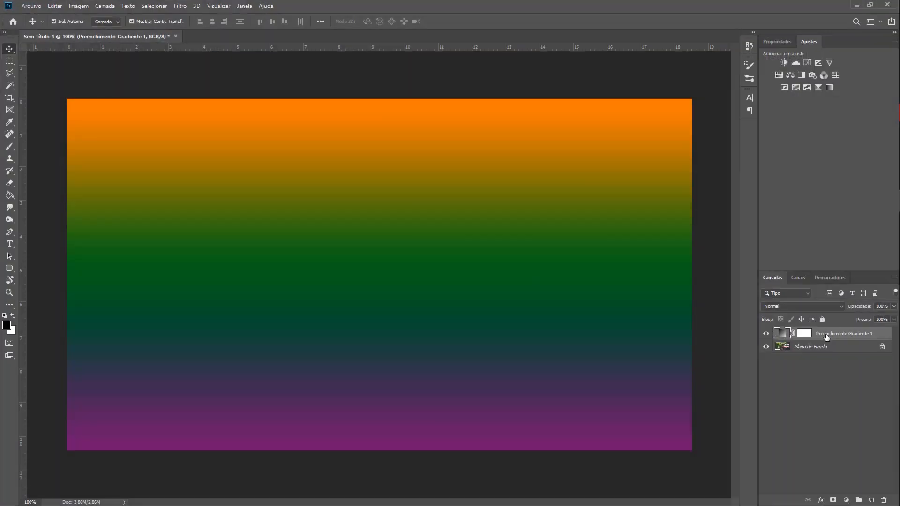
Try the Divisão blend mode on the gradient fill layer while adjusting its opacity and fill
{"action": "left_click", "coordinate": [796, 306]}
{"action": "left_click", "coordinate": [788, 350]}
{"action": "left_click", "coordinate": [894, 306]}
{"action": "mouse_move", "coordinate": [893, 317]}
{"action": "left_mouse_down"}
{"action": "mouse_move", "coordinate": [857, 317]}
{"action": "mouse_move", "coordinate": [896, 318]}
{"action": "mouse_move", "coordinate": [860, 330]}
{"action": "mouse_move", "coordinate": [895, 331]}
{"action": "left_mouse_up"}
{"action": "left_click", "coordinate": [894, 307]}
{"action": "left_click", "coordinate": [893, 319]}
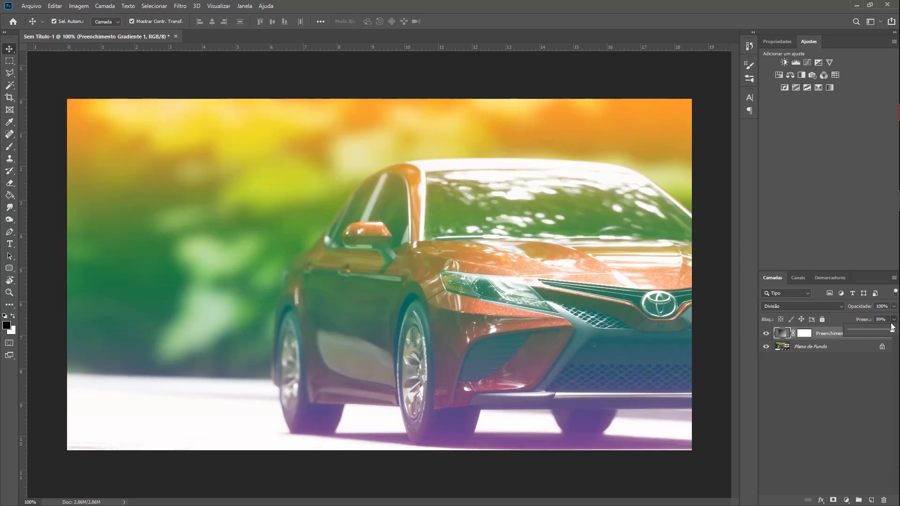
{"action": "left_click", "coordinate": [893, 319]}
Set the gradient fill layer's blend mode to Luz Brilhante and reduce its fill to 21%
{"action": "left_click", "coordinate": [801, 306]}
{"action": "left_click", "coordinate": [818, 406]}
{"action": "left_click", "coordinate": [894, 306]}
{"action": "left_click_drag", "start_coordinate": [893, 317], "coordinate": [857, 331]}
{"action": "left_click", "coordinate": [894, 307]}
{"action": "left_click", "coordinate": [893, 319]}
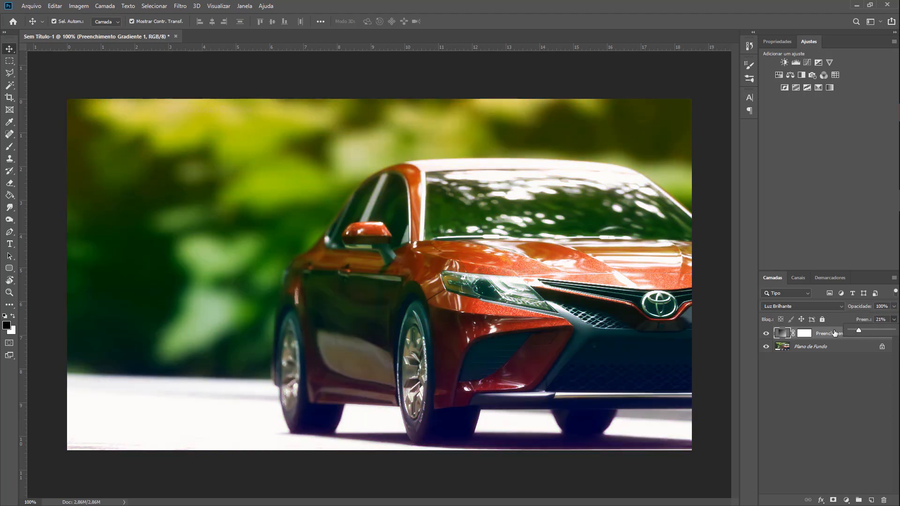
Toggle the gradient fill layer's visibility to compare the car image with and without the effect
{"action": "left_click", "coordinate": [766, 334]}
{"action": "left_click", "coordinate": [766, 334]}
{"action": "left_click", "coordinate": [766, 334]}
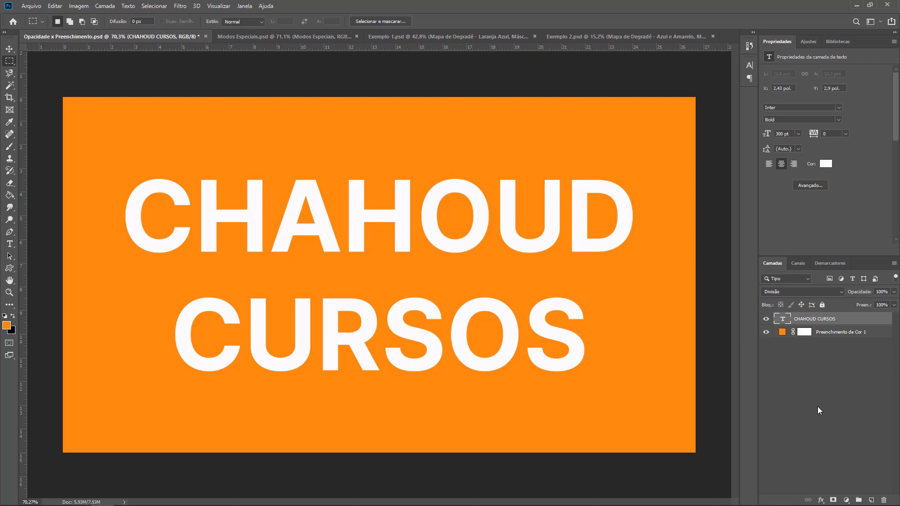
Inspect the orange fill layer and the CHAHOUD CURSOS text layer, hiding and showing the text
{"action": "left_click", "coordinate": [832, 333]}
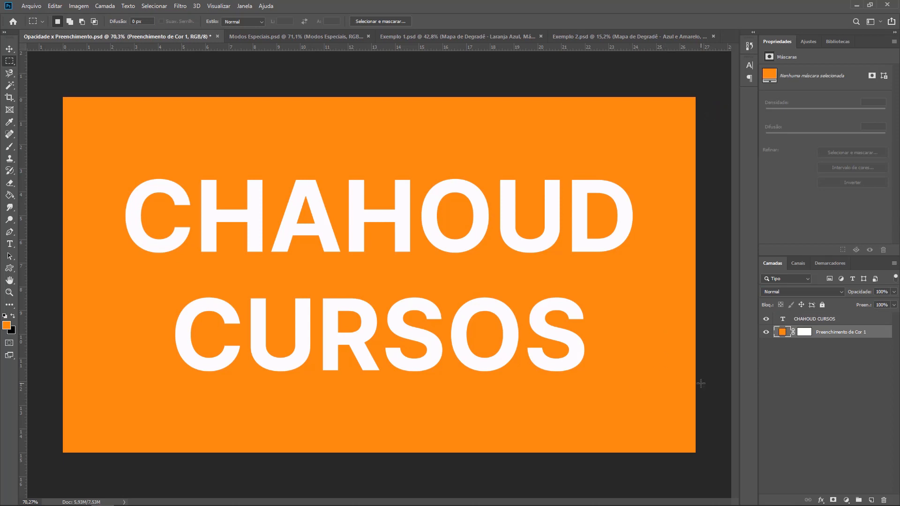
{"action": "left_click", "coordinate": [793, 318]}
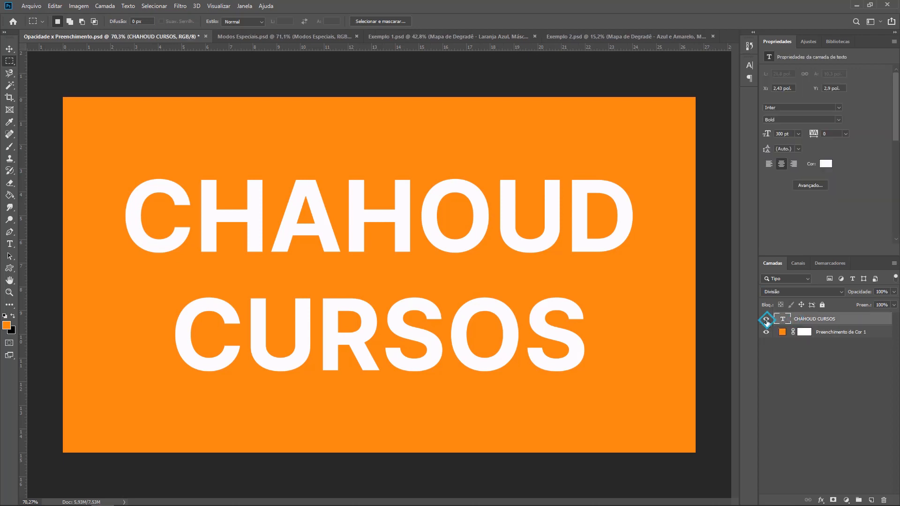
{"action": "left_click", "coordinate": [766, 320]}
{"action": "left_click", "coordinate": [766, 320]}
Test the CHAHOUD CURSOS text layer at low opacity and at 0% fill, restoring each to 100%
{"action": "left_click", "coordinate": [894, 291]}
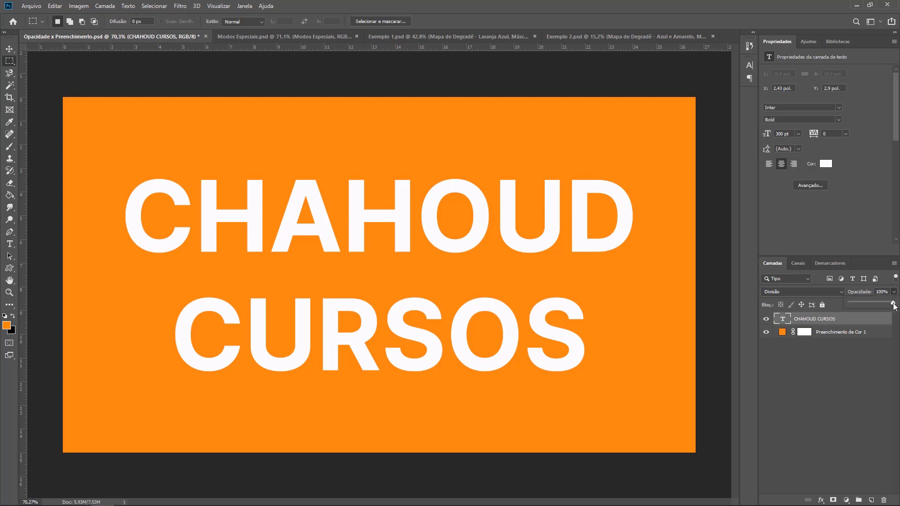
{"action": "left_click_drag", "start_coordinate": [892, 302], "coordinate": [851, 304]}
{"action": "left_click", "coordinate": [894, 305]}
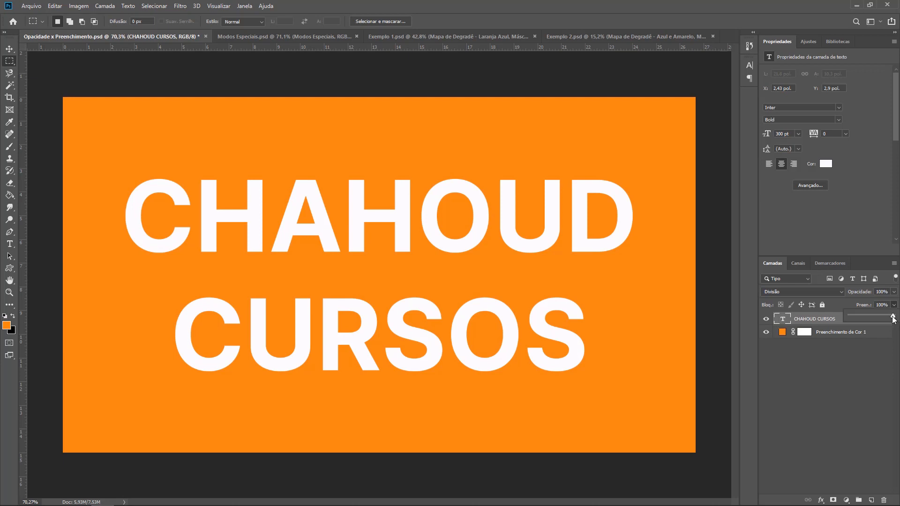
{"action": "left_click_drag", "start_coordinate": [893, 320], "coordinate": [846, 310]}
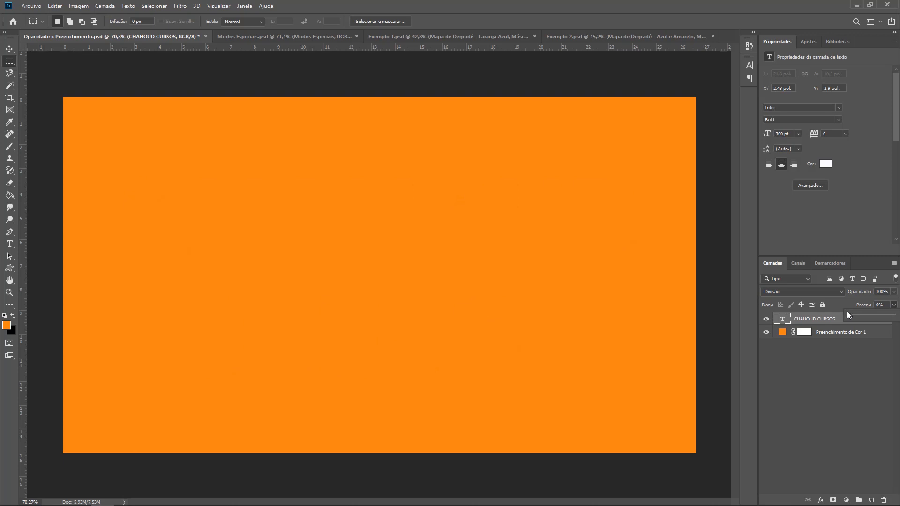
{"action": "left_click_drag", "start_coordinate": [846, 310], "coordinate": [894, 308]}
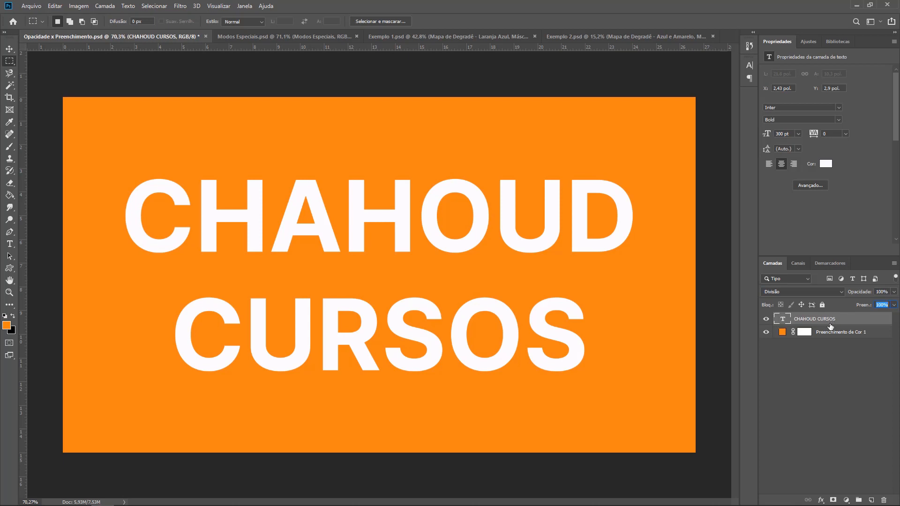
Add a drop shadow to the CHAHOUD CURSOS text layer with 27 px distance and 61% spread
{"action": "left_click", "coordinate": [821, 500]}
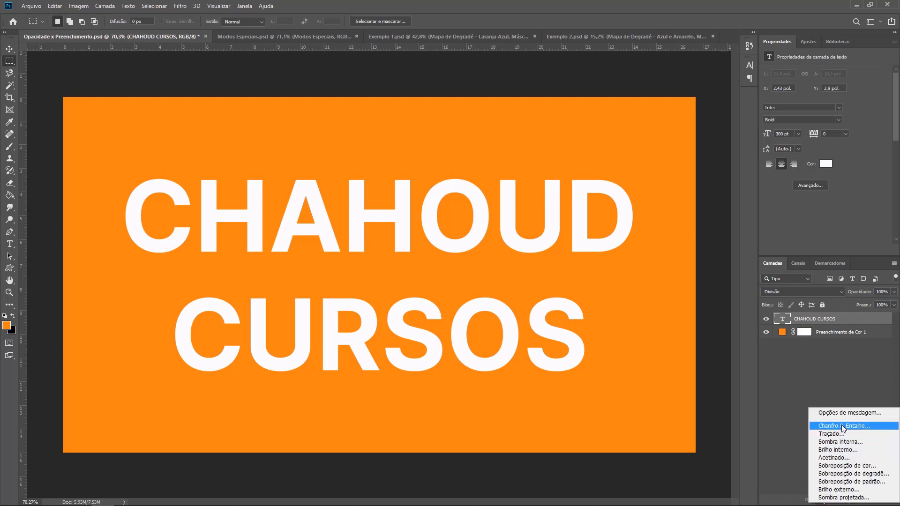
{"action": "left_click", "coordinate": [844, 497]}
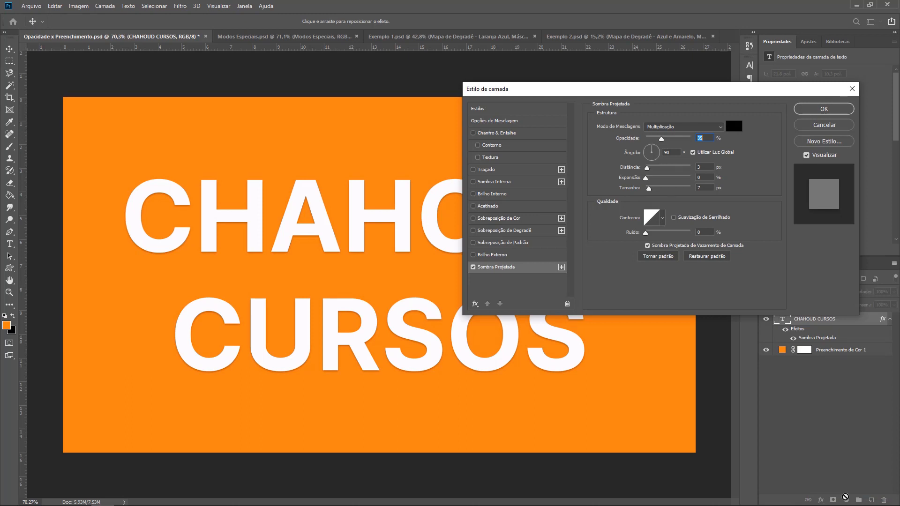
{"action": "left_click", "coordinate": [646, 169]}
{"action": "left_click_drag", "start_coordinate": [647, 169], "coordinate": [650, 188]}
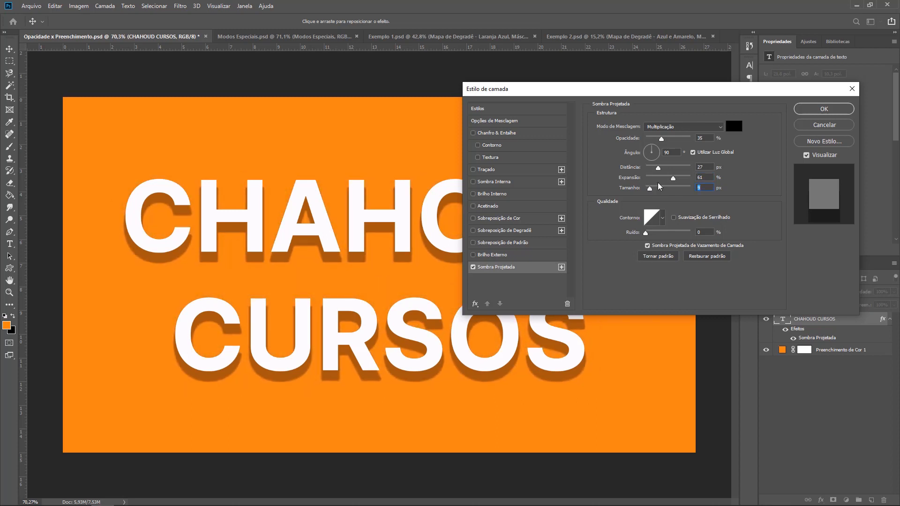
{"action": "left_click", "coordinate": [816, 110]}
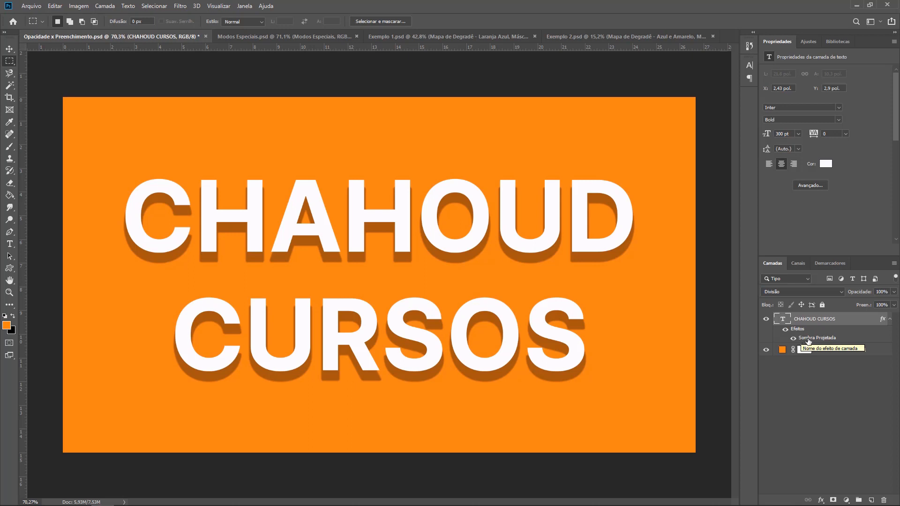
Compare low opacity and 0% fill on the shadowed text layer, restoring each to 100%
{"action": "left_click", "coordinate": [892, 293]}
{"action": "left_click_drag", "start_coordinate": [892, 305], "coordinate": [854, 307]}
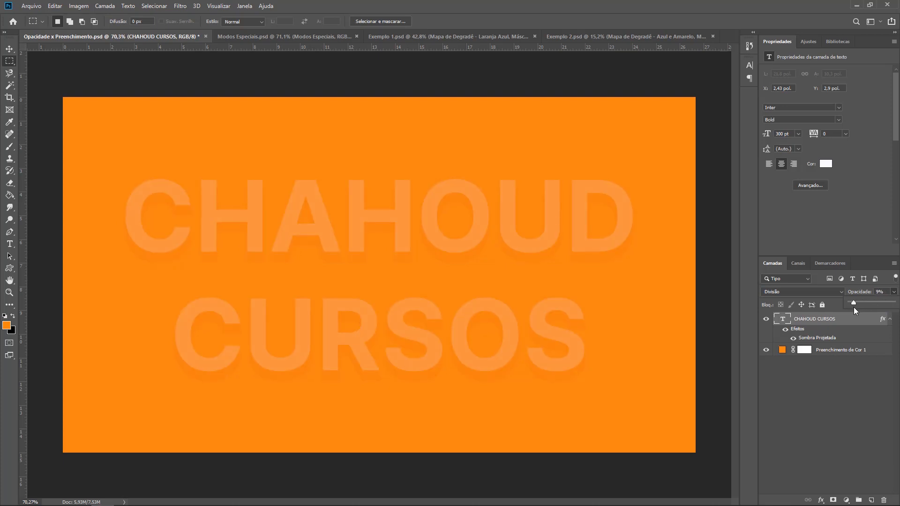
{"action": "left_click_drag", "start_coordinate": [850, 308], "coordinate": [892, 306]}
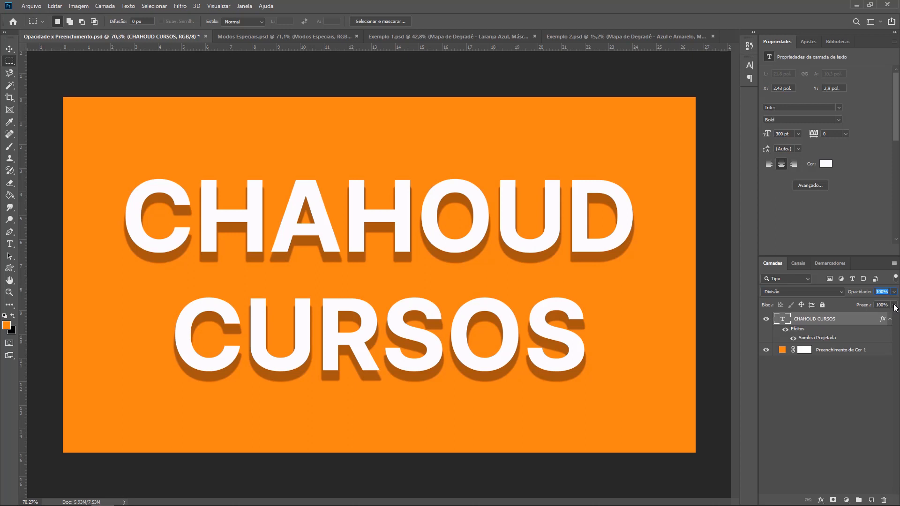
{"action": "left_click_drag", "start_coordinate": [895, 308], "coordinate": [836, 319]}
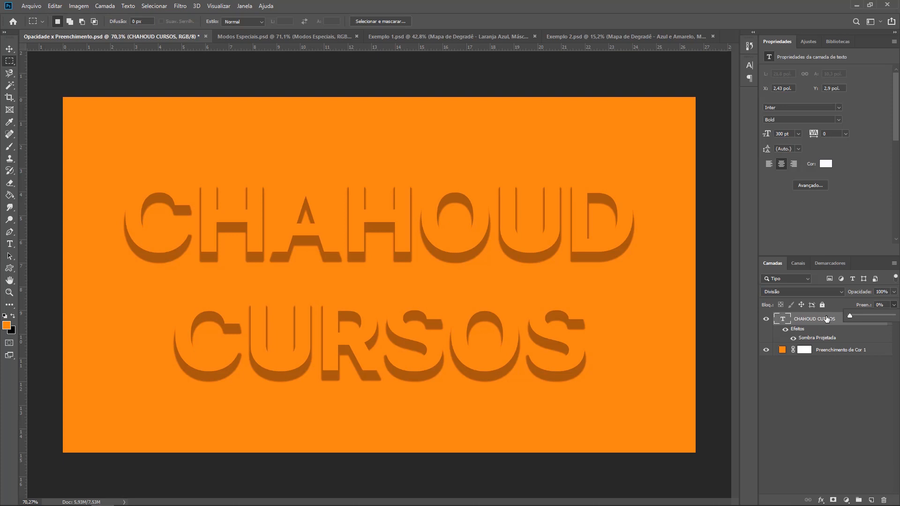
{"action": "left_click_drag", "start_coordinate": [877, 318], "coordinate": [896, 307]}
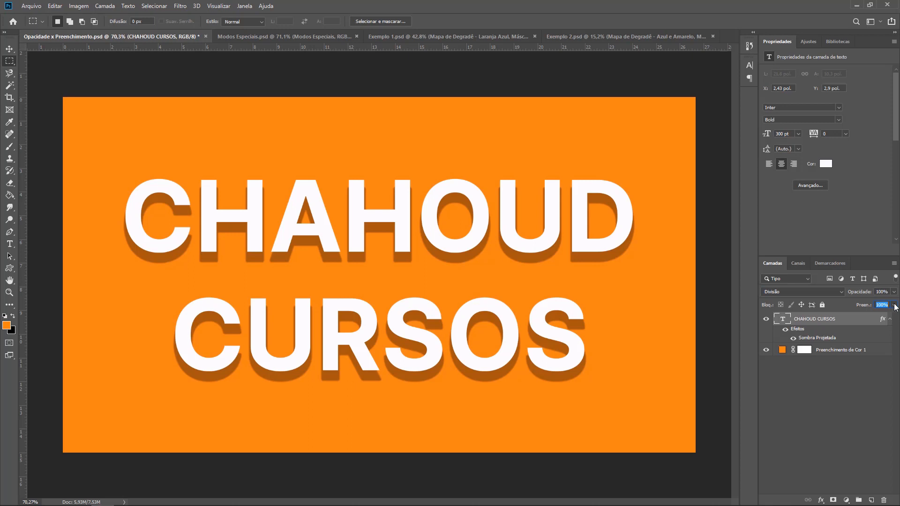
Switch to the Modos Especiais.psd document and briefly hide the Render "Flipado" layer to check its half
{"action": "left_click", "coordinate": [314, 33]}
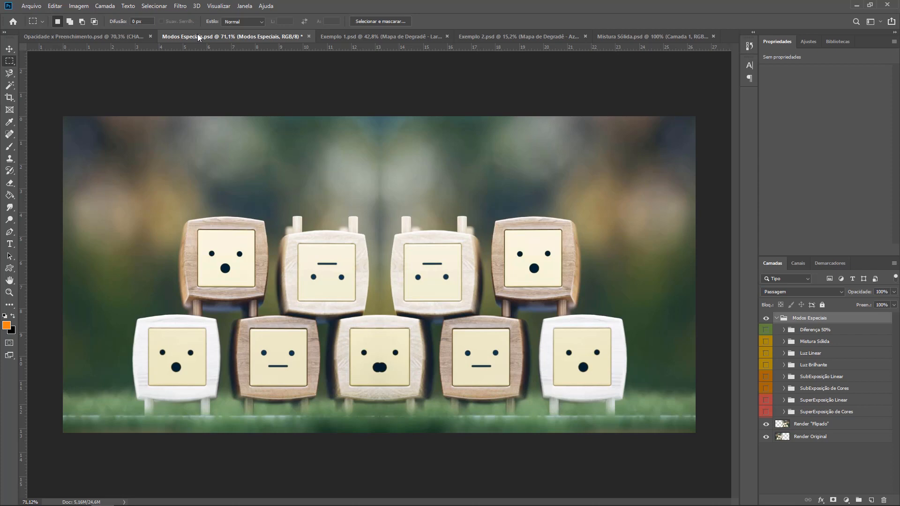
{"action": "left_click", "coordinate": [765, 424]}
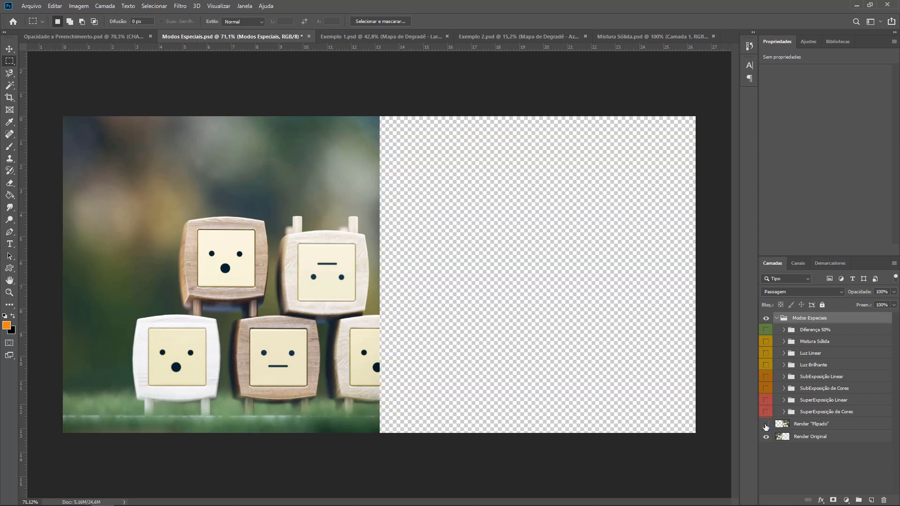
{"action": "left_click", "coordinate": [766, 424]}
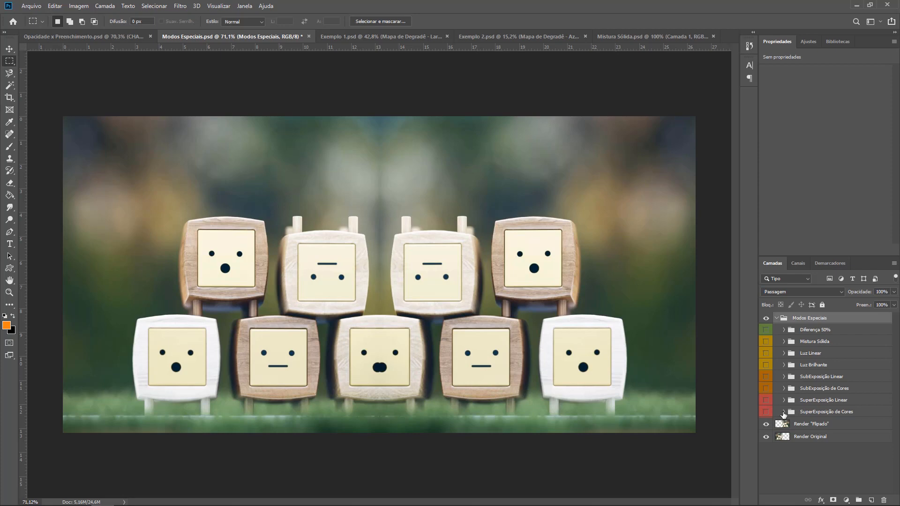
Inspect Mapa de Degradê 1 in the SuperExposição de Cores group and preview the group's effect before hiding it again
{"action": "left_click", "coordinate": [783, 412]}
{"action": "left_click", "coordinate": [840, 436]}
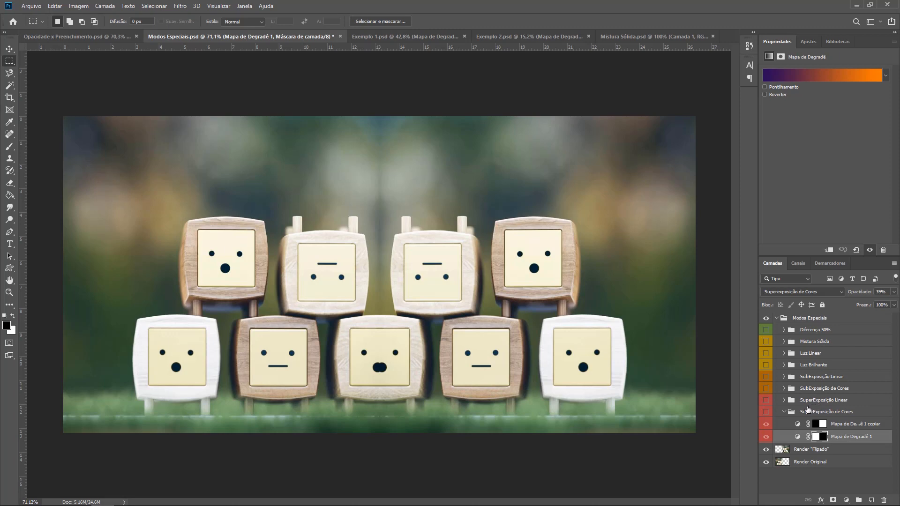
{"action": "left_click", "coordinate": [766, 412]}
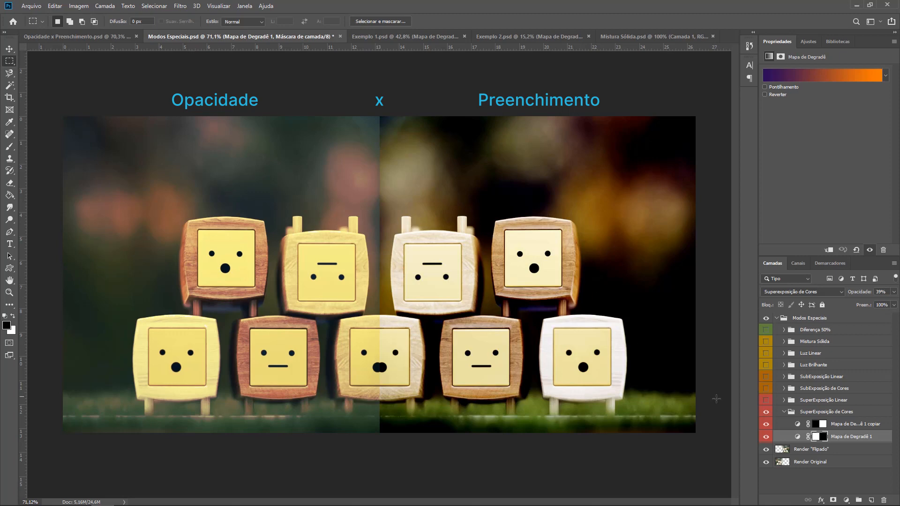
{"action": "left_click", "coordinate": [784, 412]}
{"action": "left_click", "coordinate": [766, 412]}
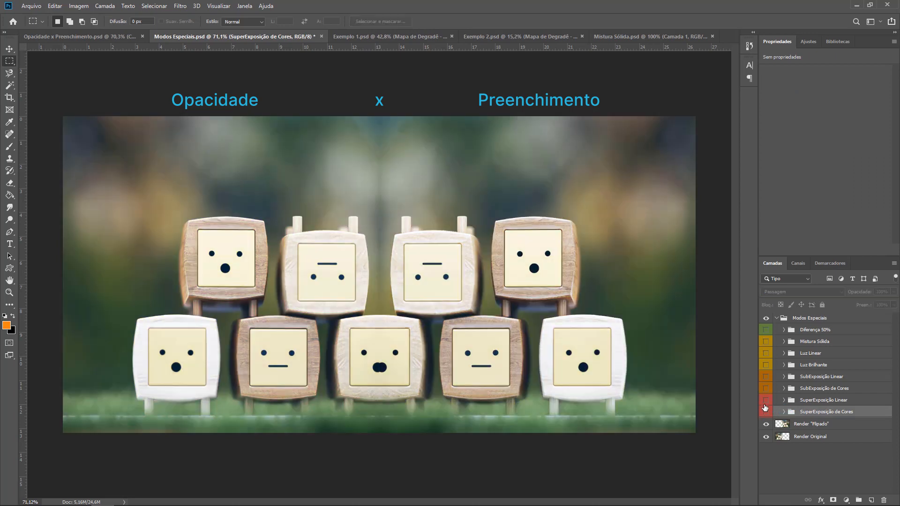
Show and hide each group from SuperExposição Linear up to Mistura Sólida, one at a time, to compare opacity with fill
{"action": "left_click", "coordinate": [765, 400]}
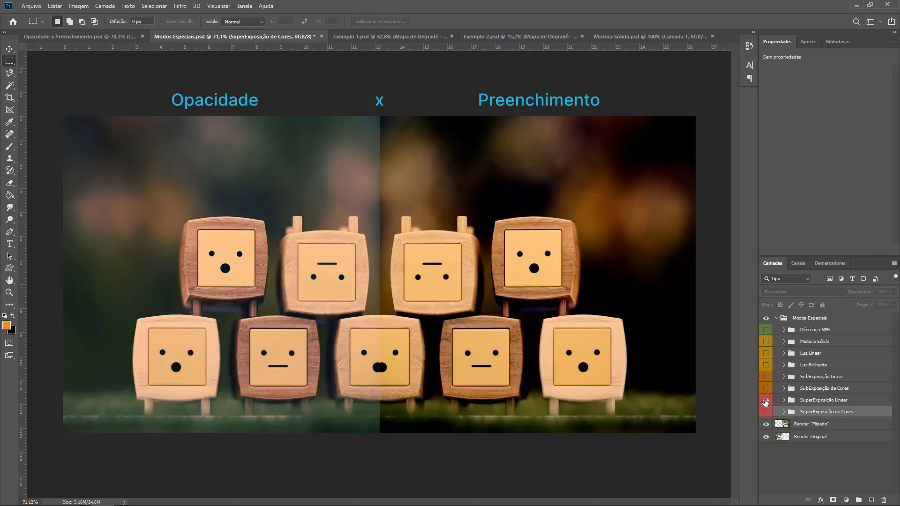
{"action": "left_click", "coordinate": [765, 401]}
{"action": "left_click", "coordinate": [766, 389]}
{"action": "left_click", "coordinate": [765, 388]}
{"action": "left_click", "coordinate": [765, 377]}
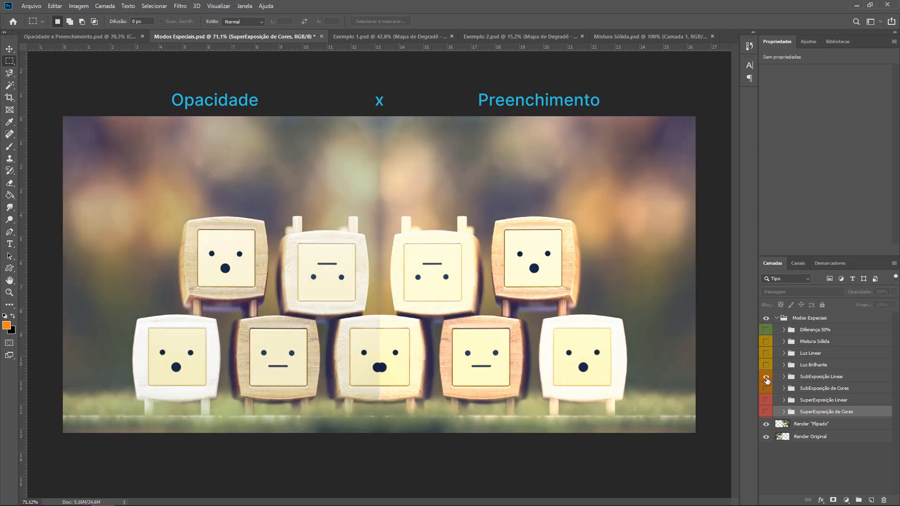
{"action": "left_click", "coordinate": [765, 377]}
{"action": "left_click", "coordinate": [766, 366]}
{"action": "left_click", "coordinate": [765, 366]}
{"action": "left_click", "coordinate": [766, 355]}
{"action": "left_click", "coordinate": [766, 354]}
{"action": "left_click", "coordinate": [766, 342]}
{"action": "left_click", "coordinate": [766, 342]}
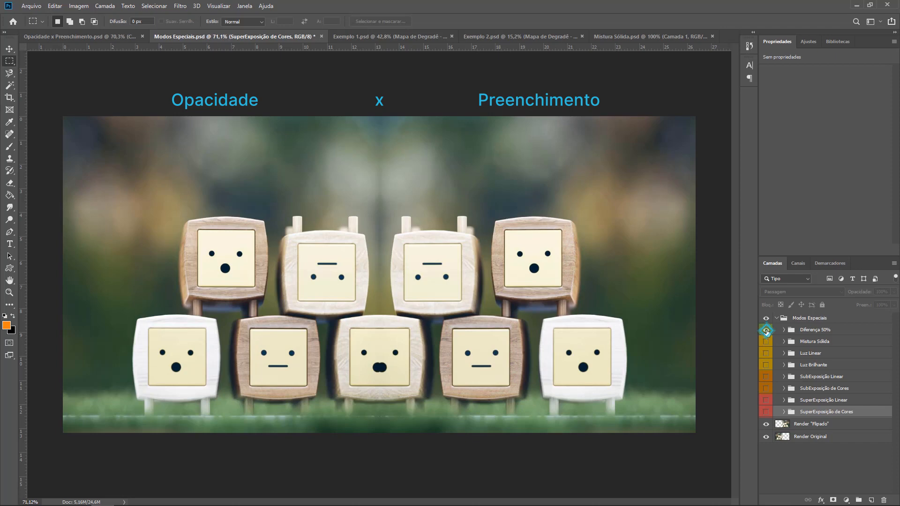
Show the Diferença 50% group and inspect the opacity and fill settings of its two gradient map layers
{"action": "left_click", "coordinate": [766, 330]}
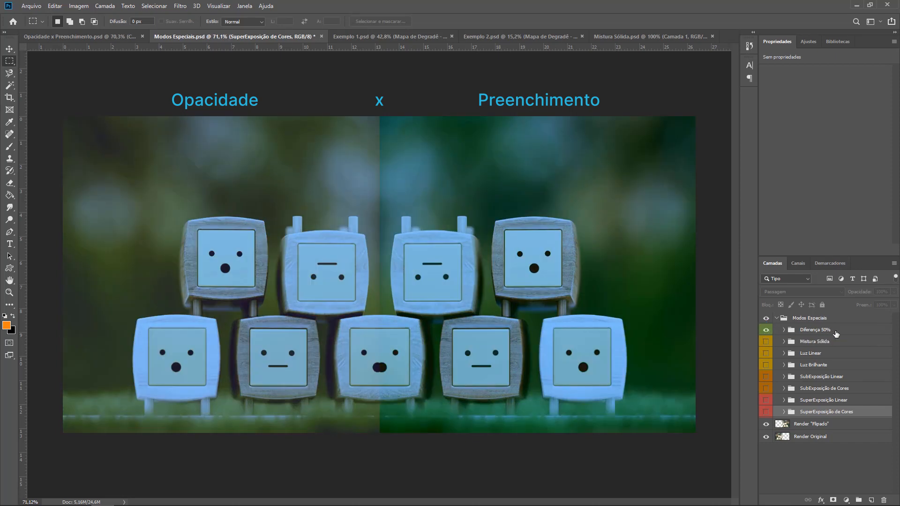
{"action": "left_click", "coordinate": [783, 330]}
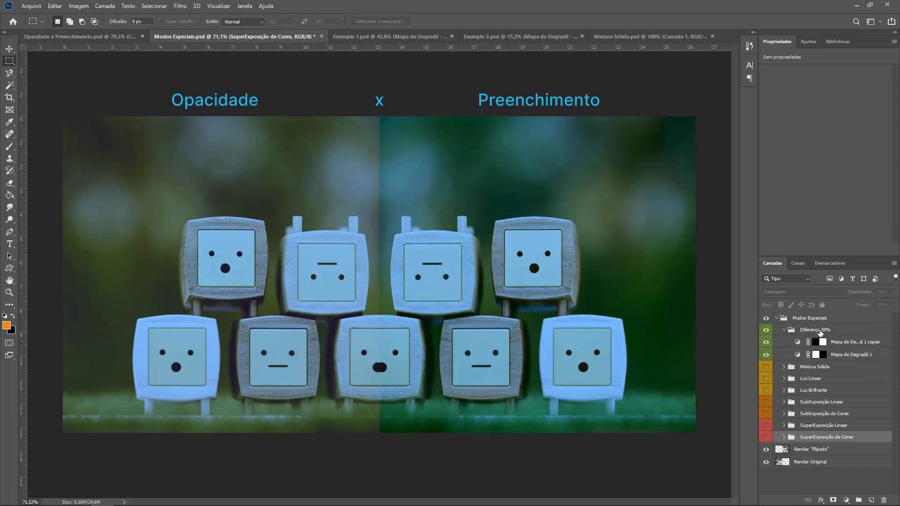
{"action": "left_click", "coordinate": [852, 355]}
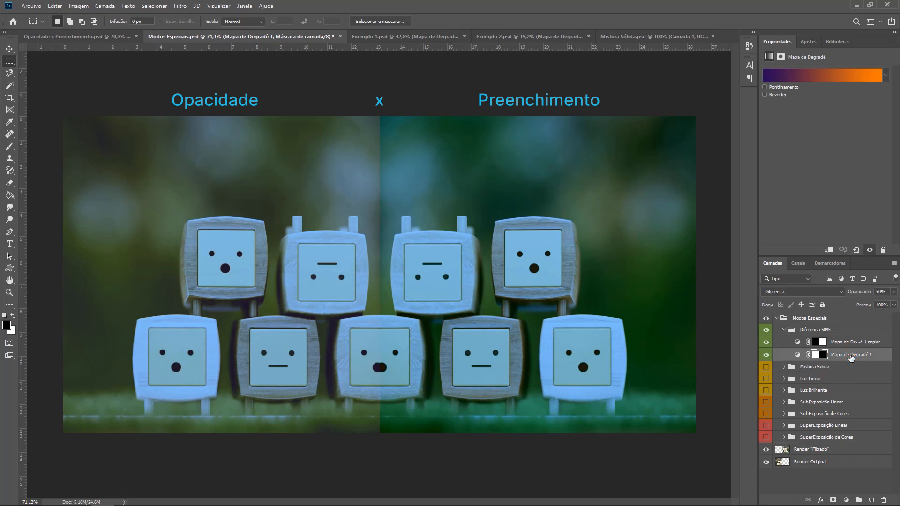
{"action": "left_click", "coordinate": [858, 343]}
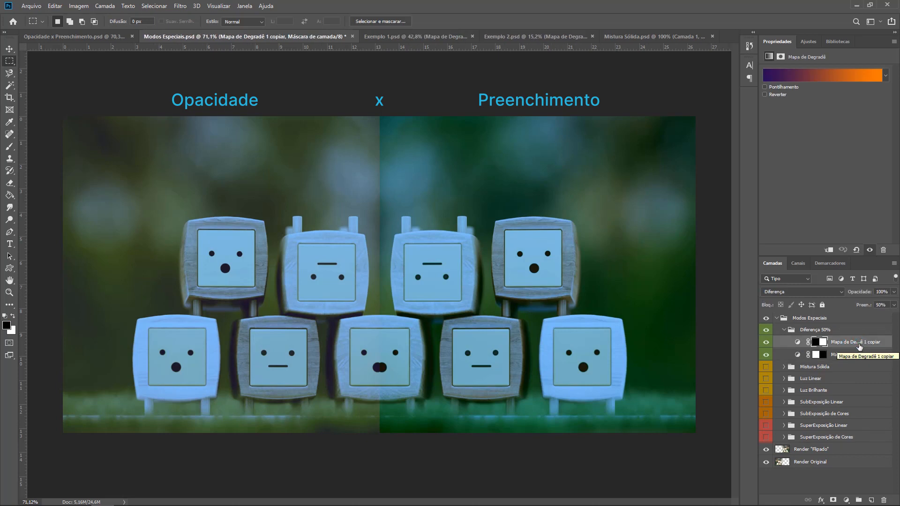
{"action": "left_click", "coordinate": [784, 330]}
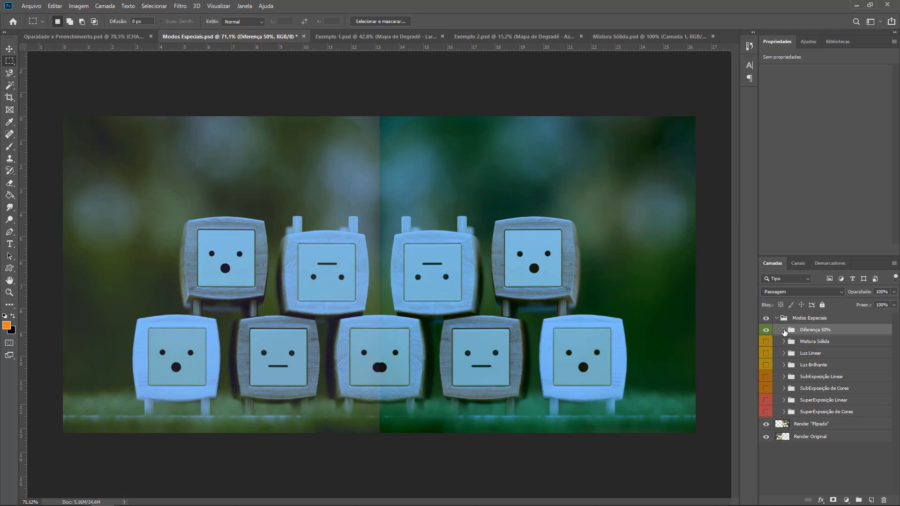
In the Mistura Sólida.psd document, duplicate Camada 1 and set the copy's blend mode to Mistura Sólida
{"action": "left_click", "coordinate": [653, 36]}
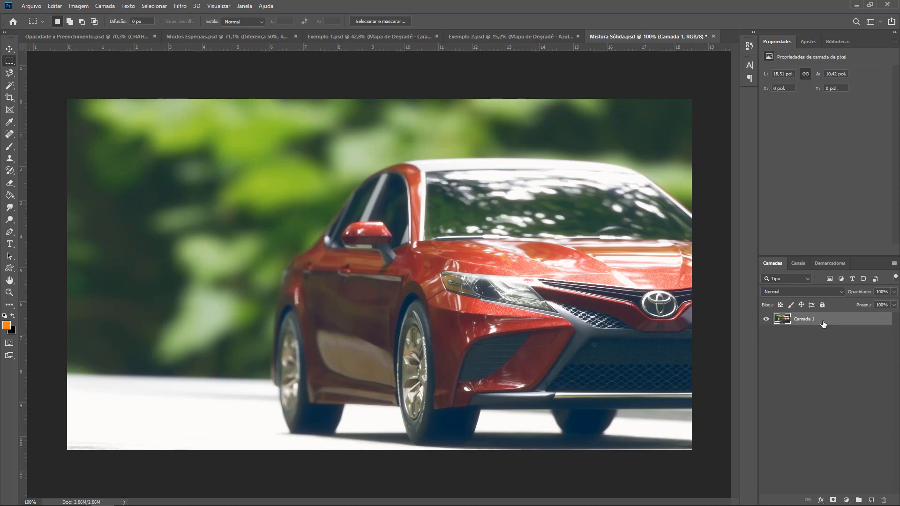
{"action": "key", "text": "ctrl+j"}
{"action": "left_click", "coordinate": [816, 293]}
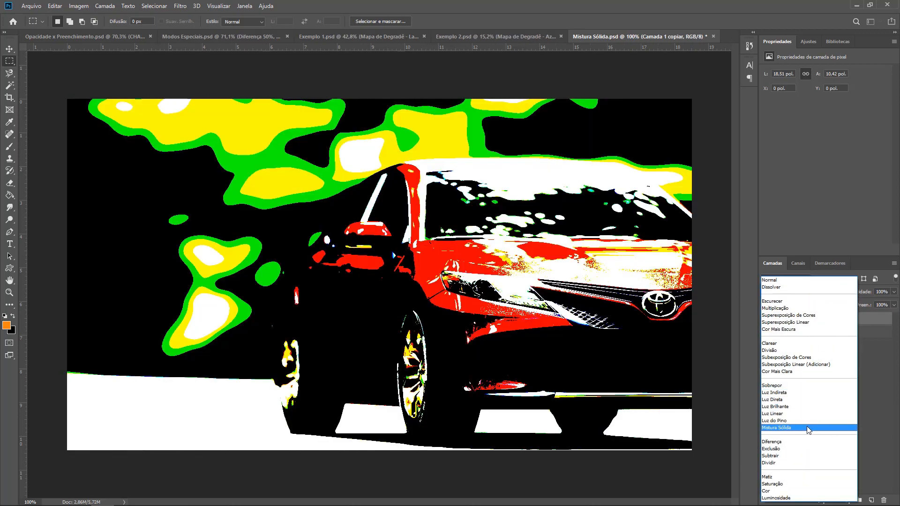
{"action": "left_click", "coordinate": [806, 427]}
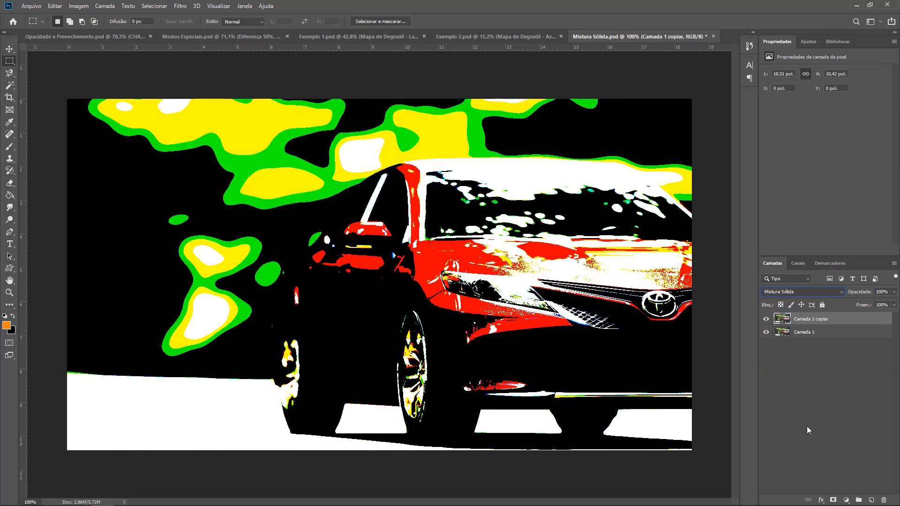
Try different fill values on the Camada 1 copiar layer, down to 0%, and settle on 18%
{"action": "left_click", "coordinate": [893, 305]}
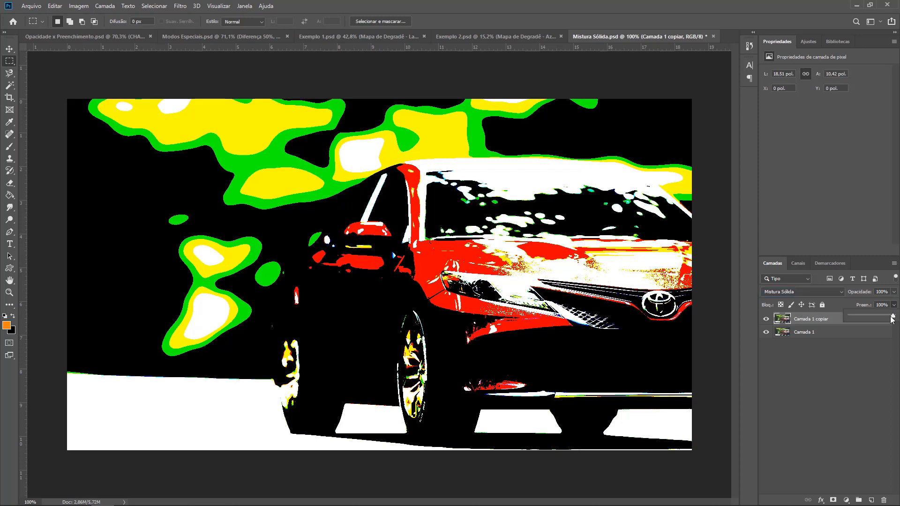
{"action": "left_click_drag", "start_coordinate": [891, 319], "coordinate": [849, 320]}
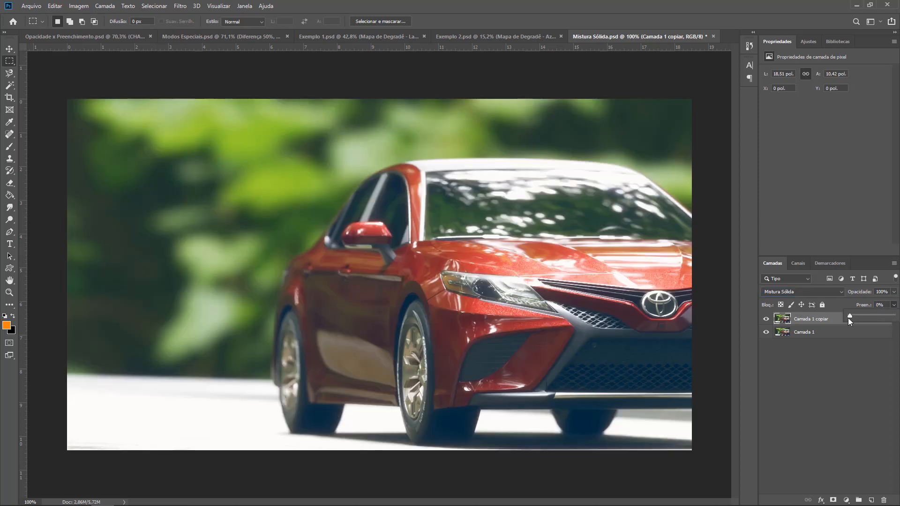
{"action": "left_click_drag", "start_coordinate": [850, 316], "coordinate": [856, 315]}
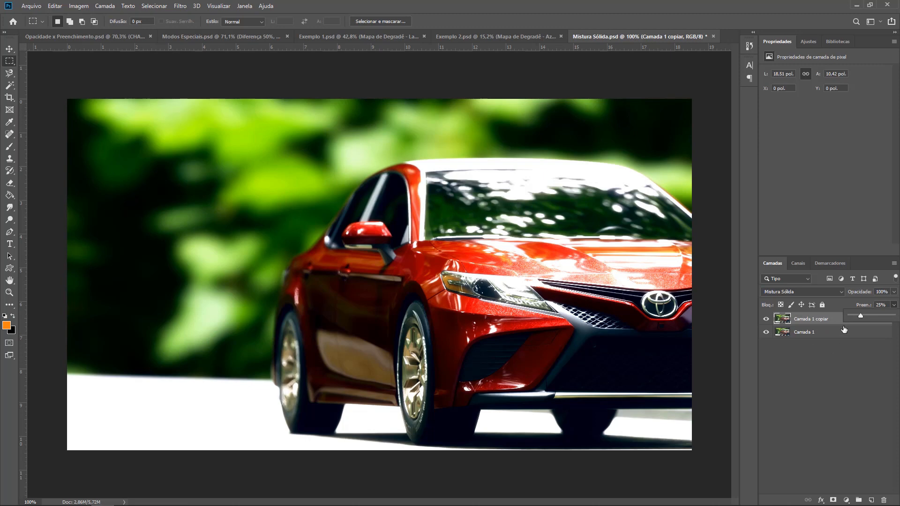
{"action": "left_click_drag", "start_coordinate": [855, 314], "coordinate": [857, 314]}
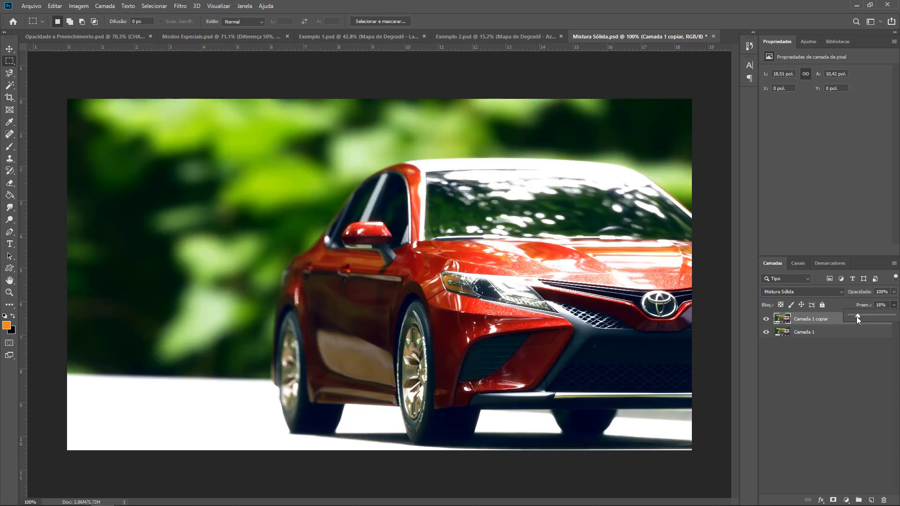
{"action": "left_click", "coordinate": [831, 406]}
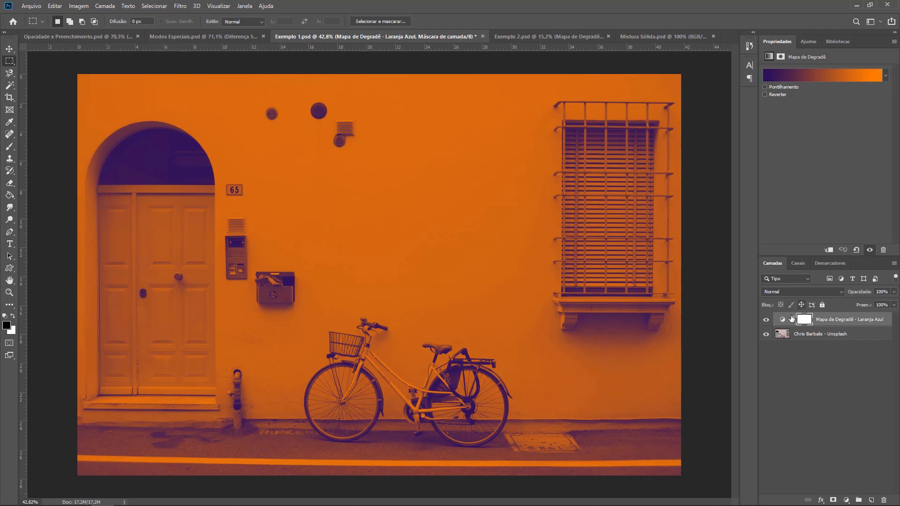
In the Exemplo 1.psd document, hide and show the Laranja Azul gradient map to compare it with the original photo
{"action": "left_click", "coordinate": [765, 319]}
{"action": "left_click", "coordinate": [817, 337]}
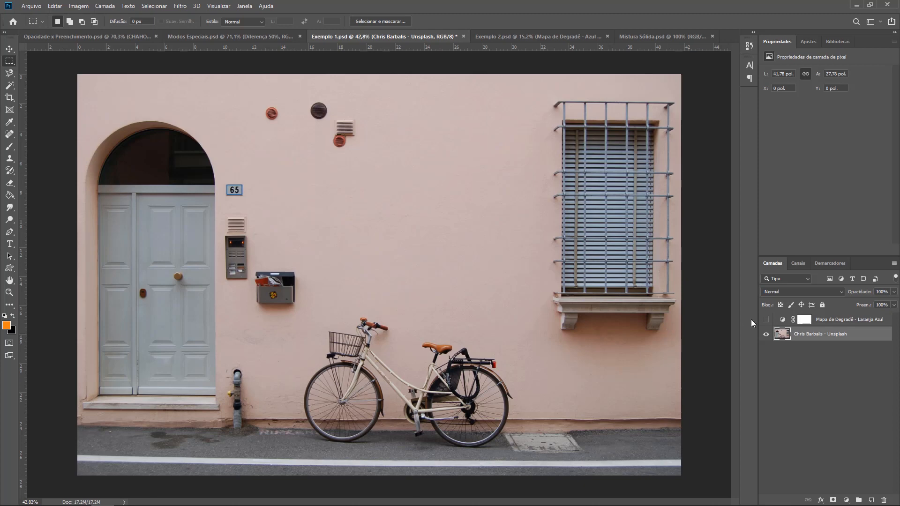
{"action": "left_click", "coordinate": [765, 319]}
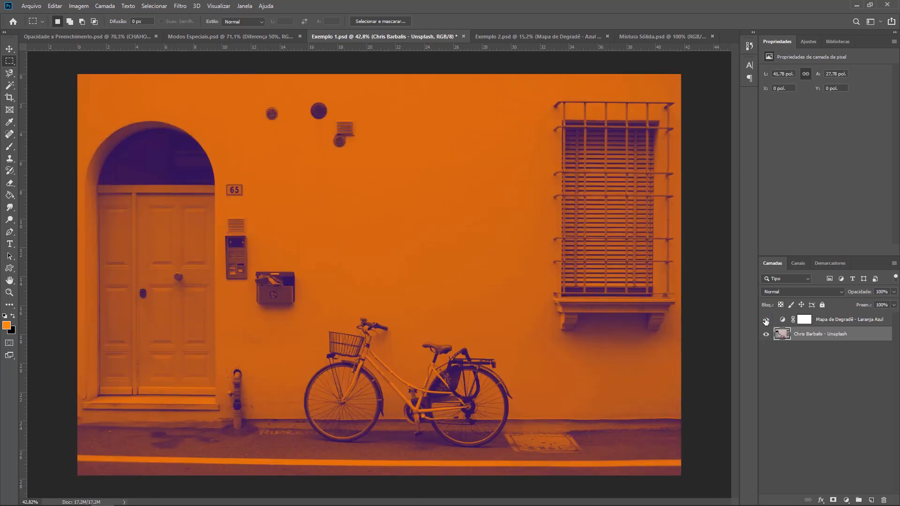
Set the blend mode of the Mapa de Degradê - Laranja Azul layer to Superexposição de Cores
{"action": "left_click", "coordinate": [826, 325]}
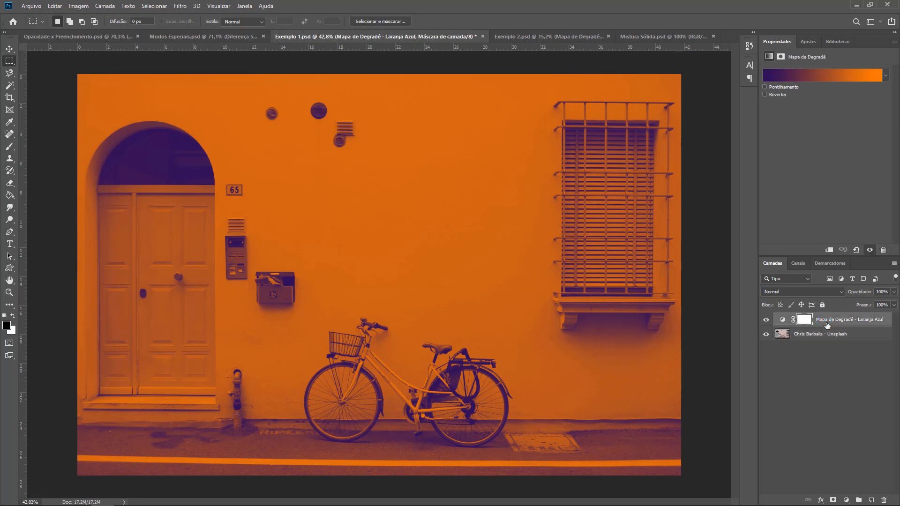
{"action": "left_click", "coordinate": [827, 291]}
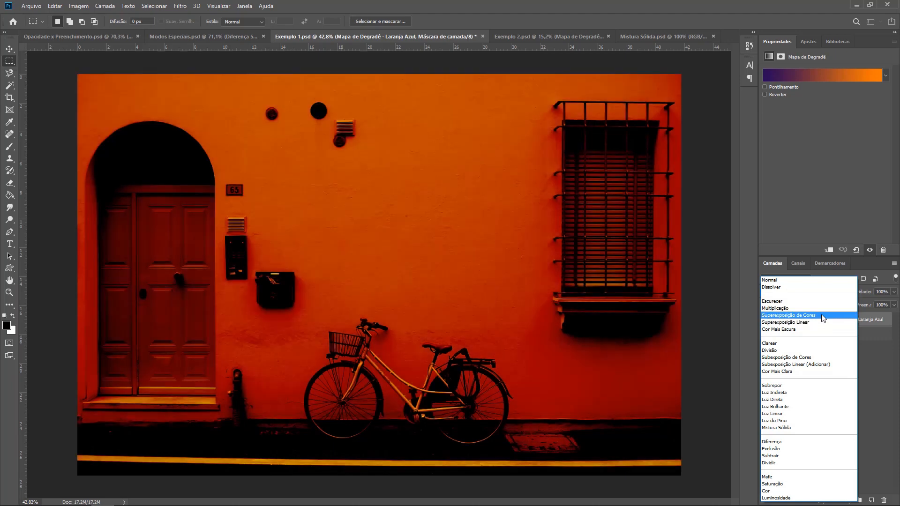
{"action": "left_click", "coordinate": [822, 316]}
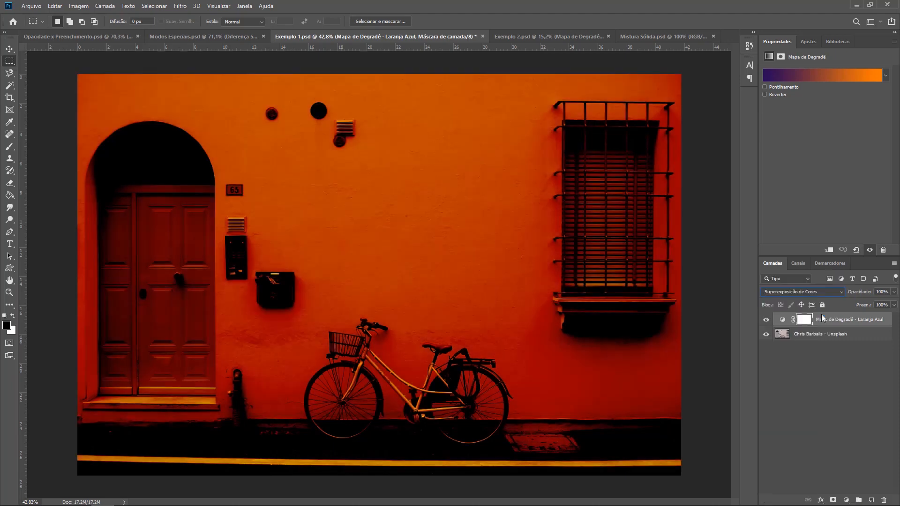
Reduce the fill of the Laranja Azul gradient map layer to 21%
{"action": "left_click", "coordinate": [893, 305]}
{"action": "left_click_drag", "start_coordinate": [894, 316], "coordinate": [858, 316]}
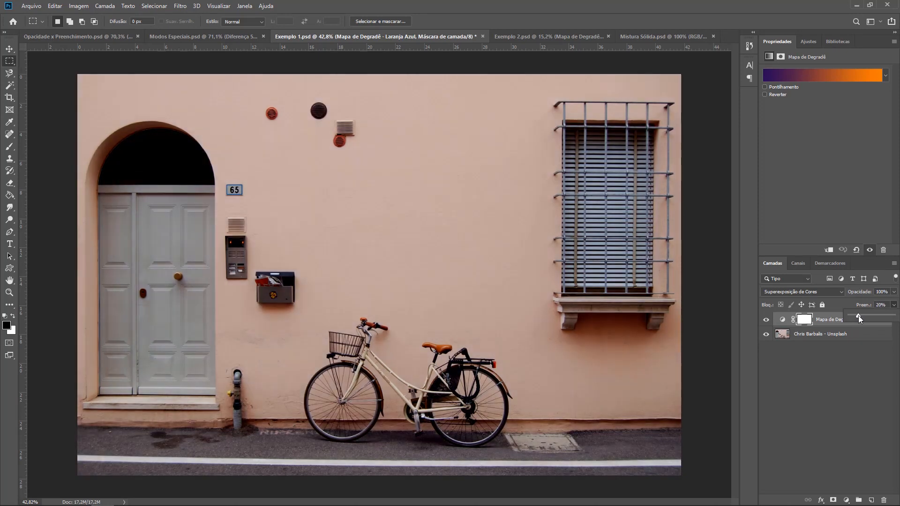
{"action": "left_click_drag", "start_coordinate": [858, 315], "coordinate": [863, 315]}
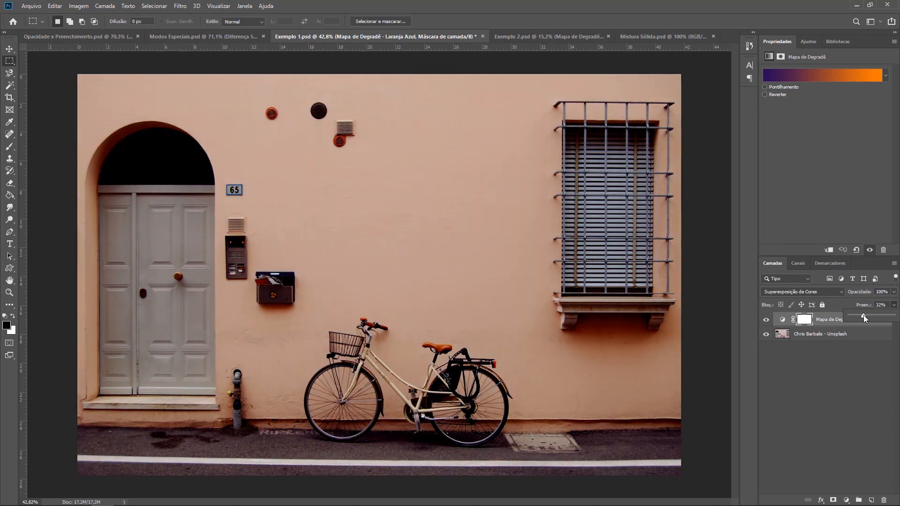
{"action": "left_click_drag", "start_coordinate": [864, 315], "coordinate": [859, 315]}
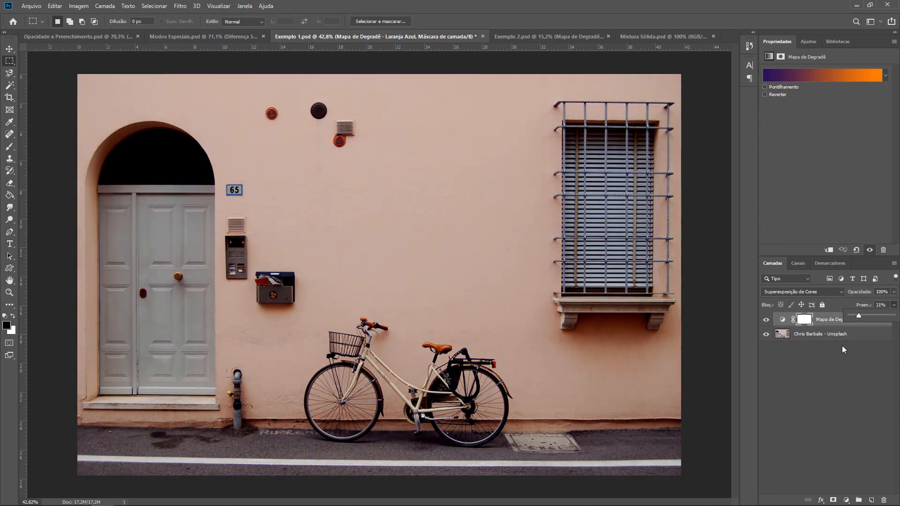
{"action": "left_click", "coordinate": [830, 437]}
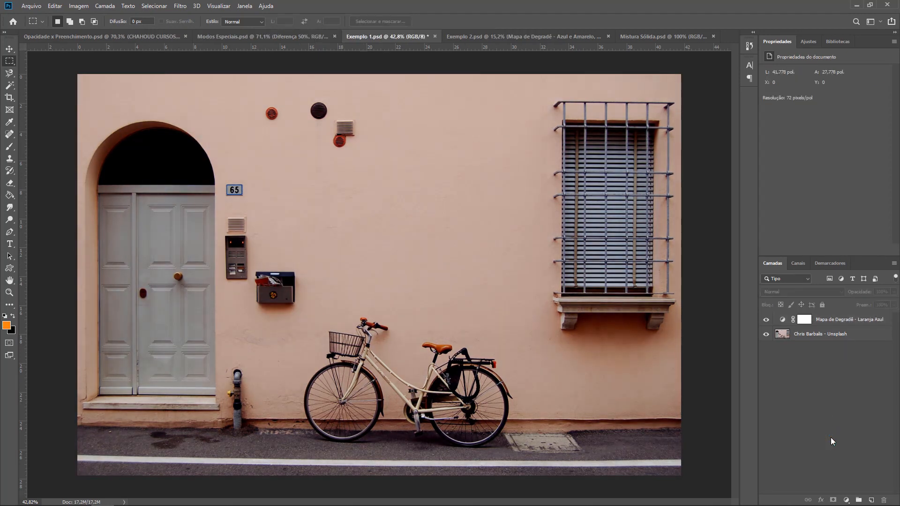
Toggle the visibility of the Laranja Azul gradient map off and on to compare the photo before and after grading
{"action": "left_click", "coordinate": [820, 322]}
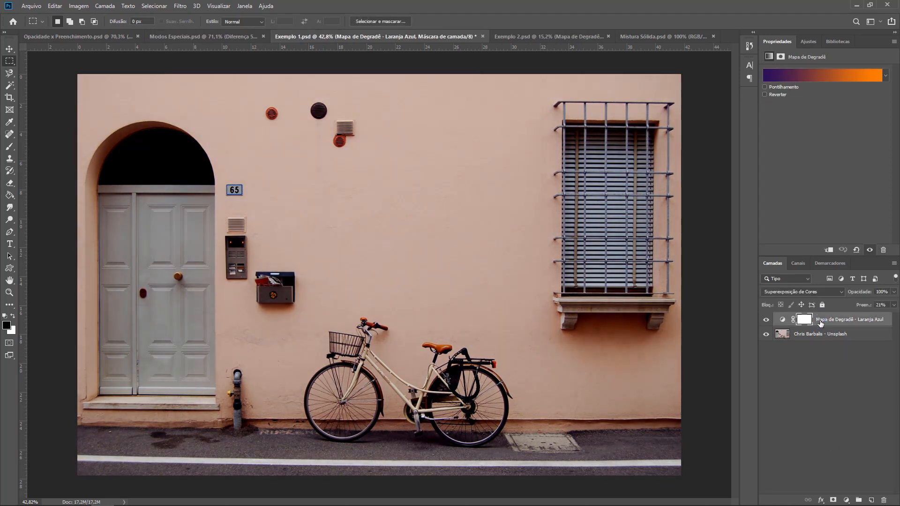
{"action": "left_click", "coordinate": [767, 321]}
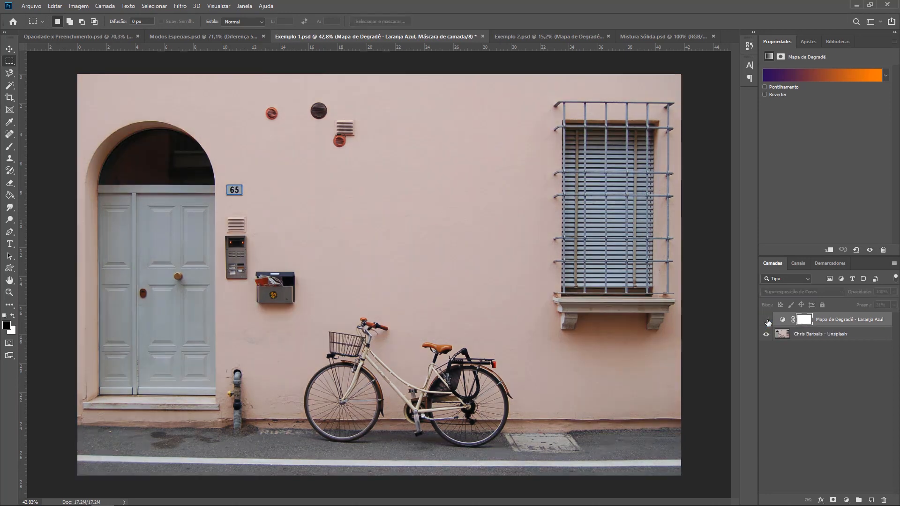
{"action": "left_click", "coordinate": [766, 321]}
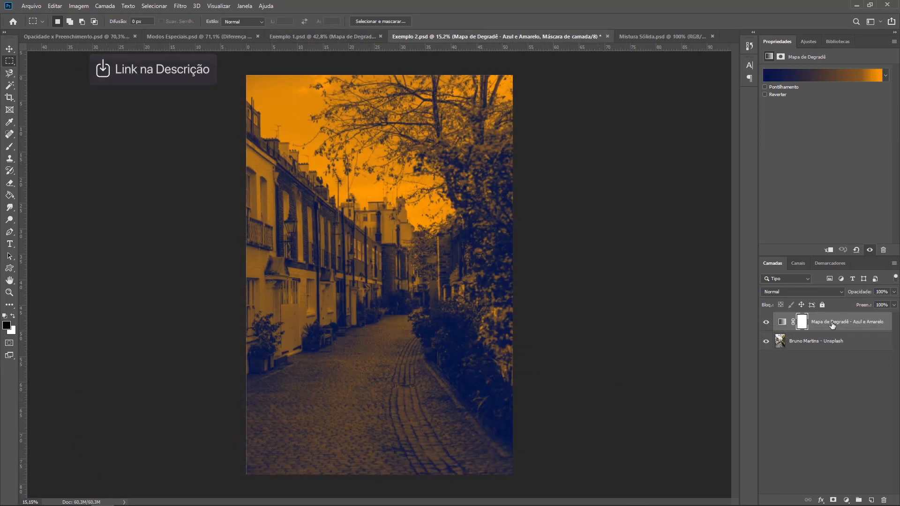
In the Exemplo 2.psd document, toggle the Azul e Amarelo gradient map to compare it with the original street photo
{"action": "left_click", "coordinate": [767, 323]}
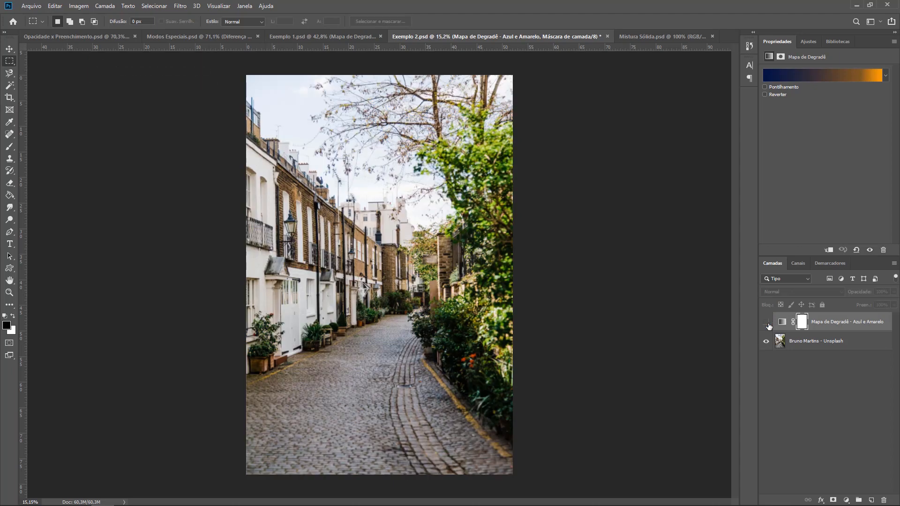
{"action": "left_click", "coordinate": [766, 323]}
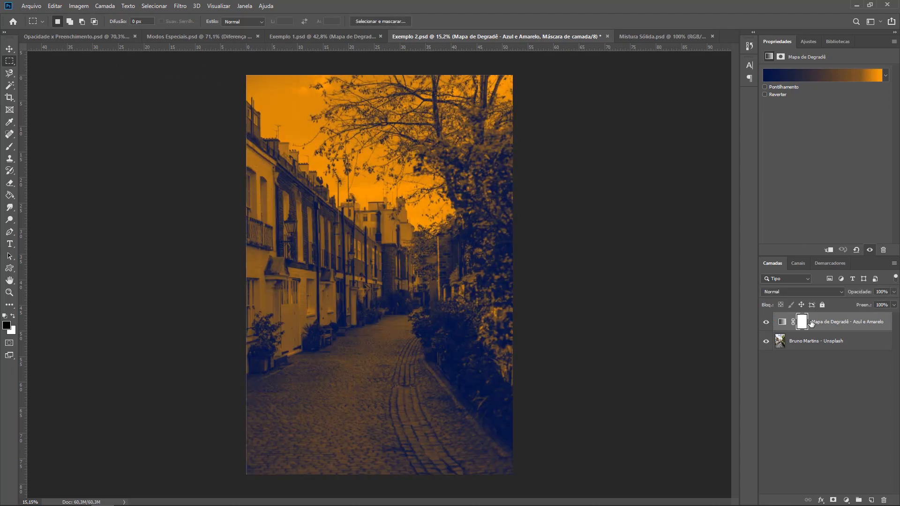
{"action": "left_click", "coordinate": [824, 325]}
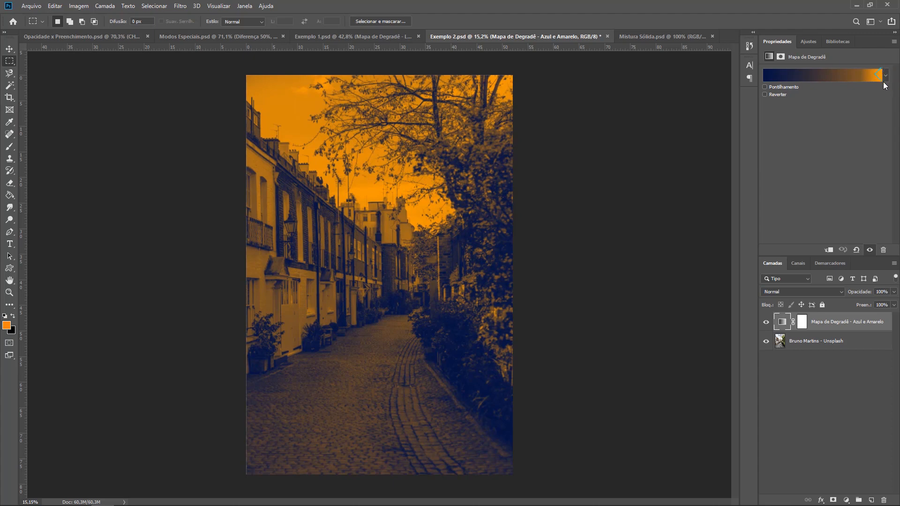
{"action": "left_click", "coordinate": [767, 322]}
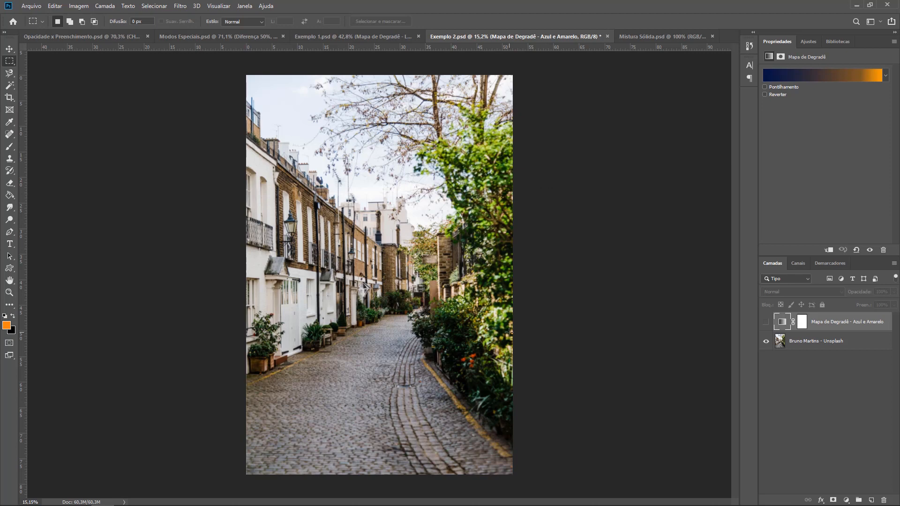
{"action": "left_click", "coordinate": [765, 323]}
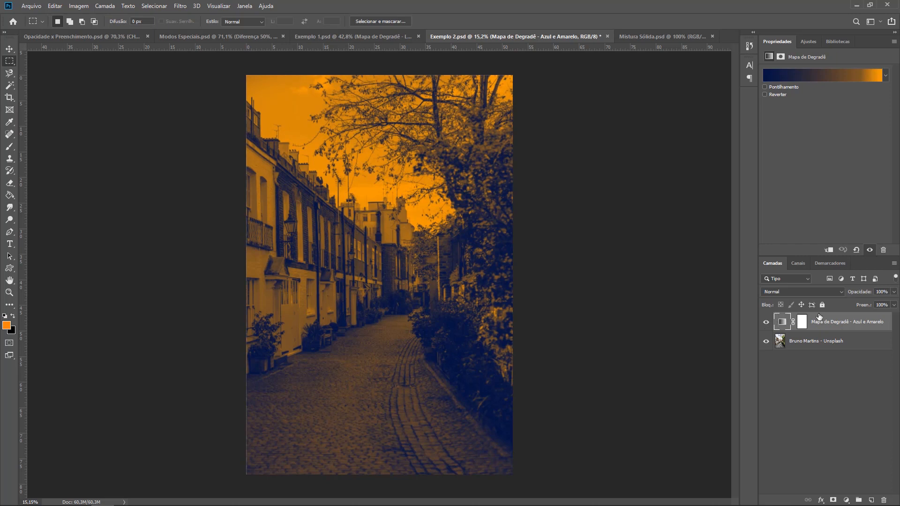
Set the Azul e Amarelo gradient map's blend mode to Subexposição Linear (Adicionar) and its fill to 30%
{"action": "left_click", "coordinate": [821, 295]}
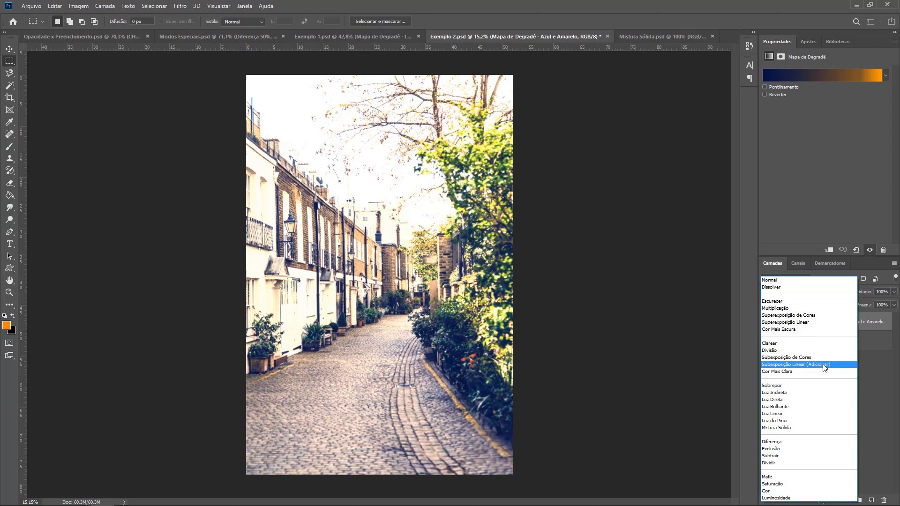
{"action": "left_click", "coordinate": [823, 365]}
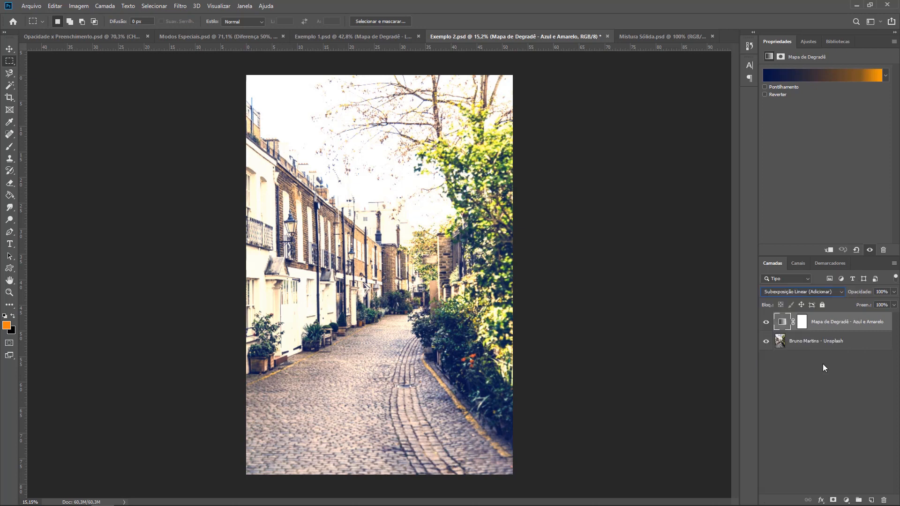
{"action": "left_click", "coordinate": [894, 305]}
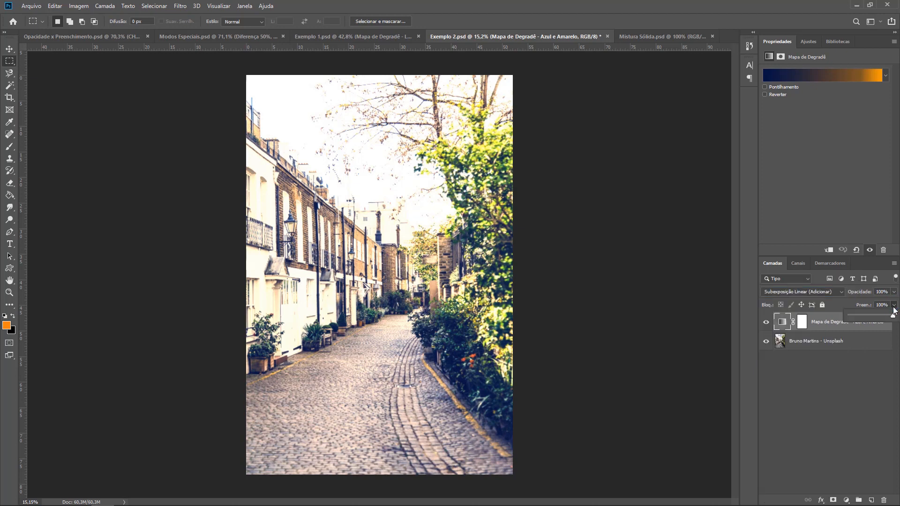
{"action": "left_click_drag", "start_coordinate": [858, 316], "coordinate": [842, 319]}
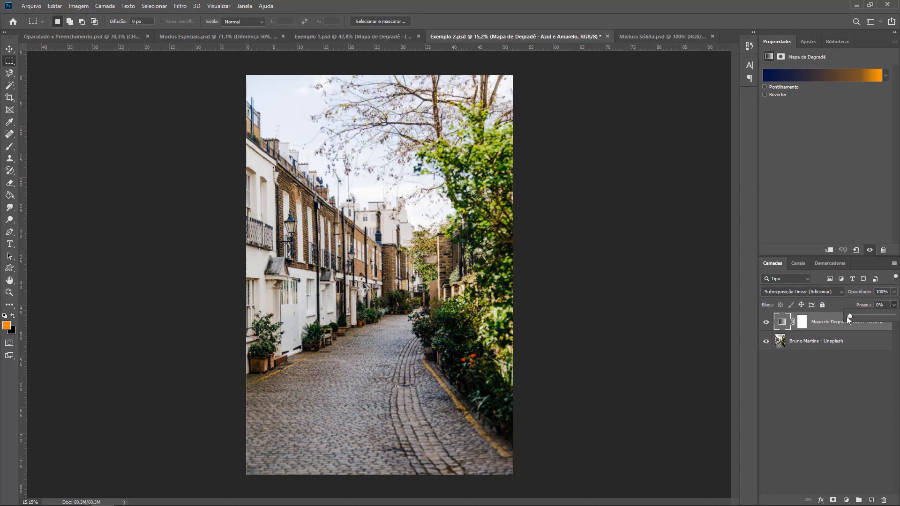
{"action": "left_click_drag", "start_coordinate": [853, 318], "coordinate": [859, 316]}
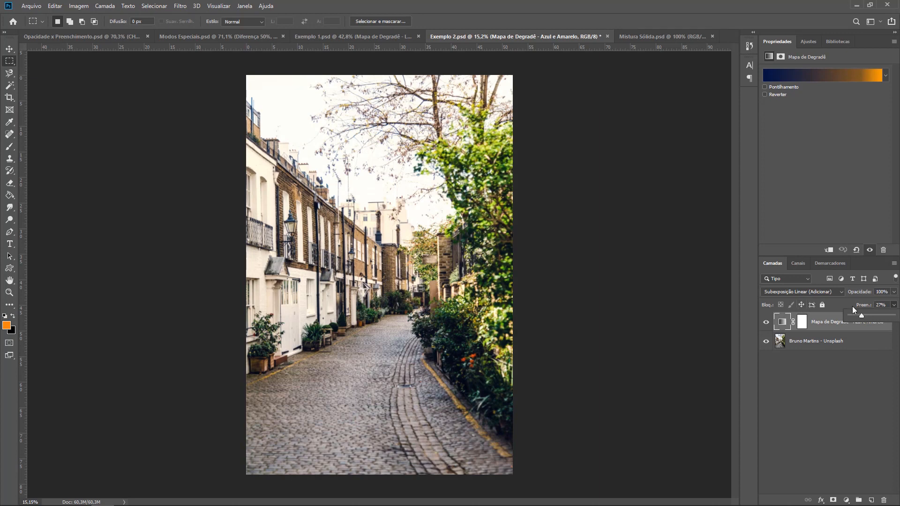
{"action": "left_click_drag", "start_coordinate": [862, 317], "coordinate": [870, 317]}
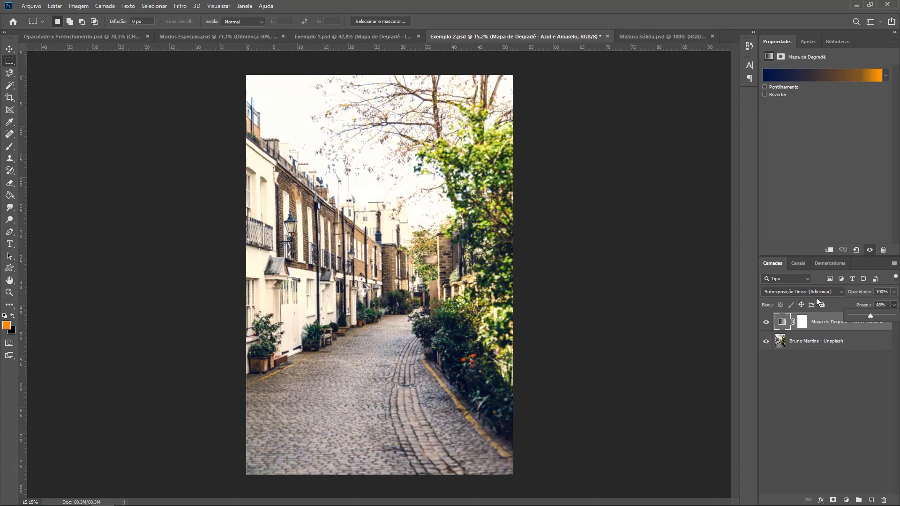
{"action": "left_click", "coordinate": [864, 309]}
{"action": "type", "text": "30"}
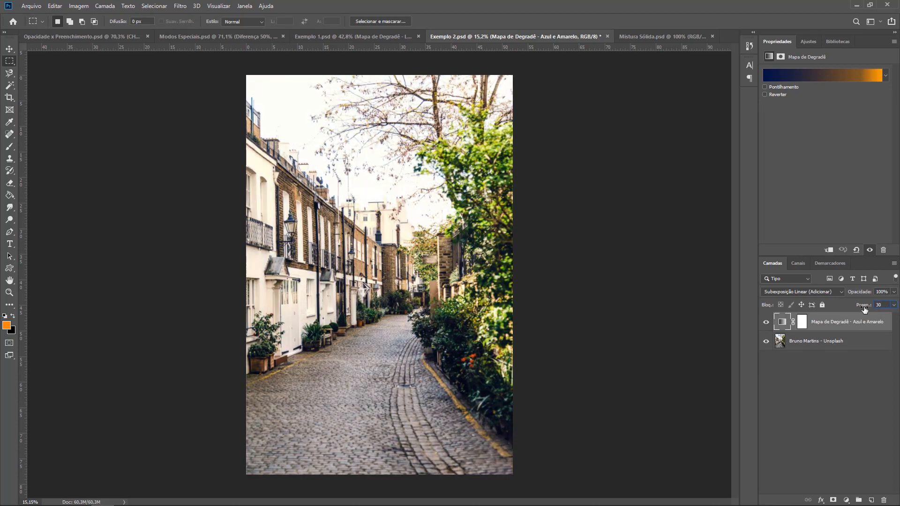
Lower the Azul e Amarelo gradient map's opacity to 62% and toggle its visibility to compare the result
{"action": "left_click", "coordinate": [893, 291]}
{"action": "left_click_drag", "start_coordinate": [892, 304], "coordinate": [889, 307]}
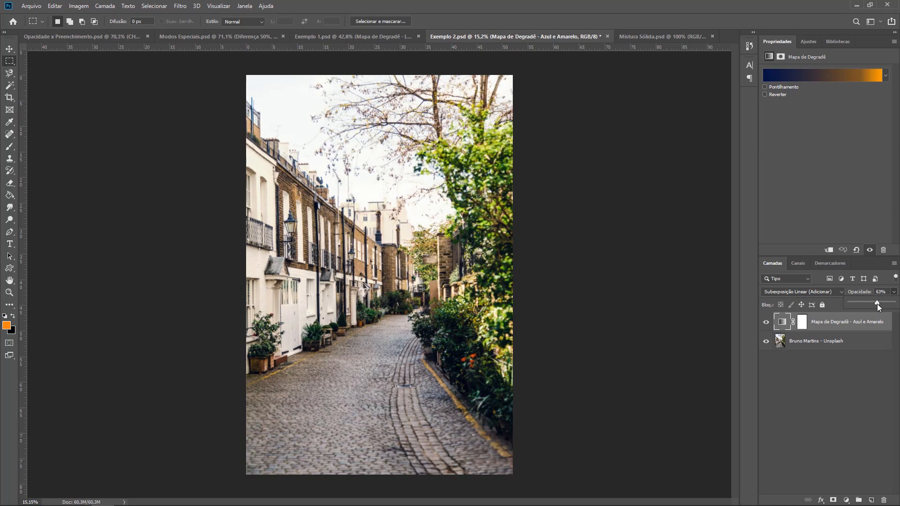
{"action": "left_click", "coordinate": [882, 279]}
{"action": "left_click", "coordinate": [766, 323]}
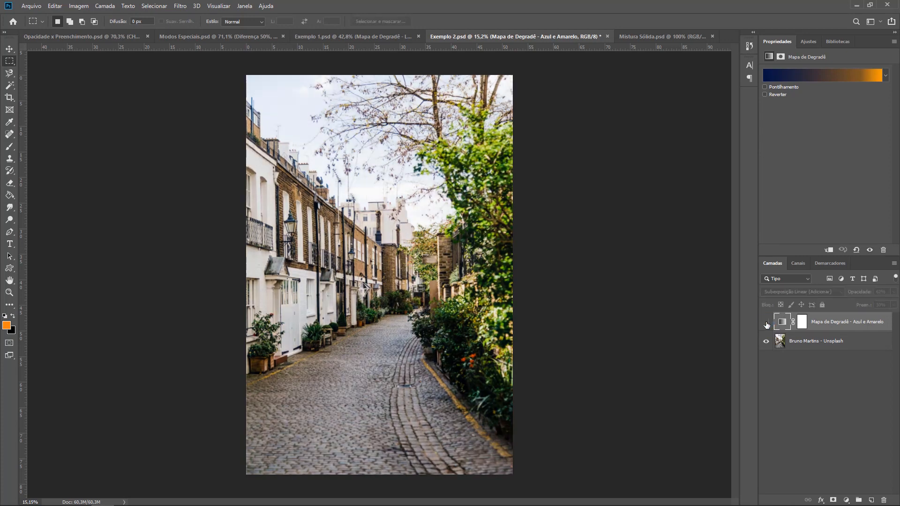
{"action": "left_click", "coordinate": [766, 323]}
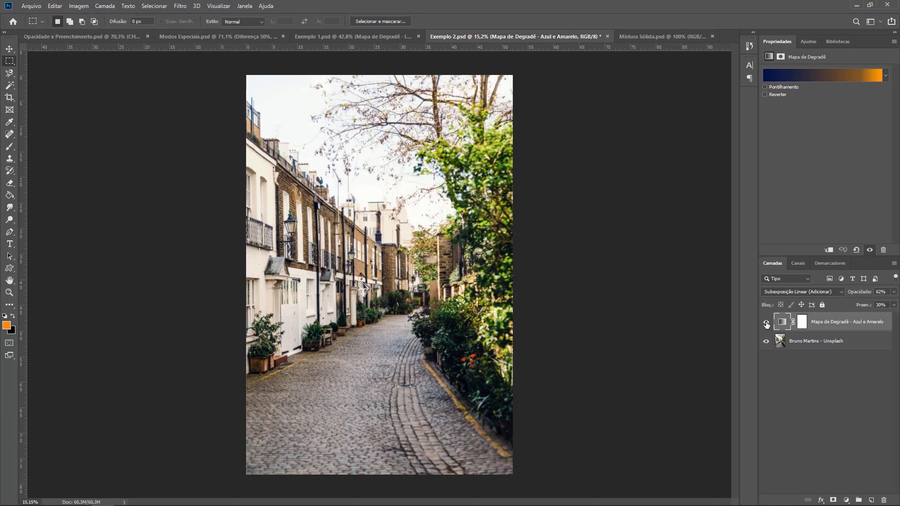
Fine-tune the Azul e Amarelo gradient map's fill to 23%, toggling its visibility to compare with the original photo
{"action": "left_click", "coordinate": [893, 305]}
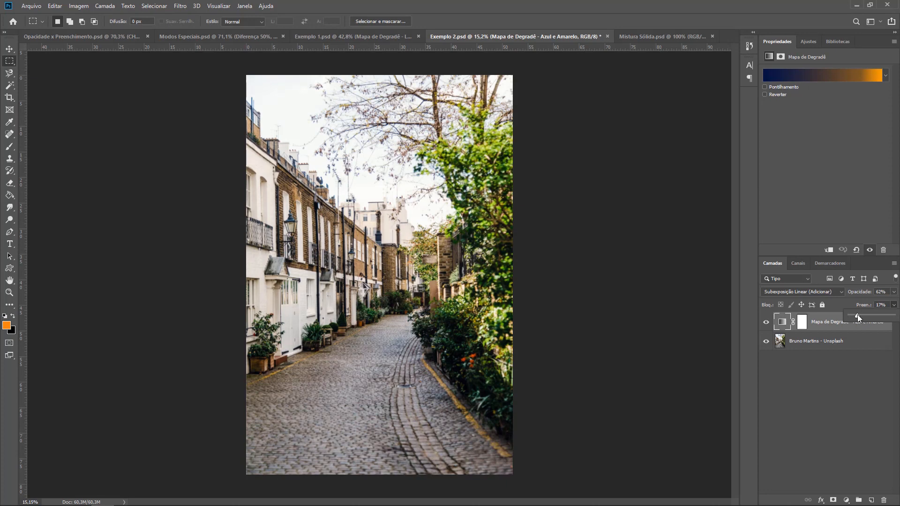
{"action": "left_click_drag", "start_coordinate": [857, 315], "coordinate": [855, 315]}
{"action": "left_click", "coordinate": [766, 323]}
{"action": "left_click", "coordinate": [765, 323]}
{"action": "left_click_drag", "start_coordinate": [868, 305], "coordinate": [872, 305]}
{"action": "left_click", "coordinate": [766, 323]}
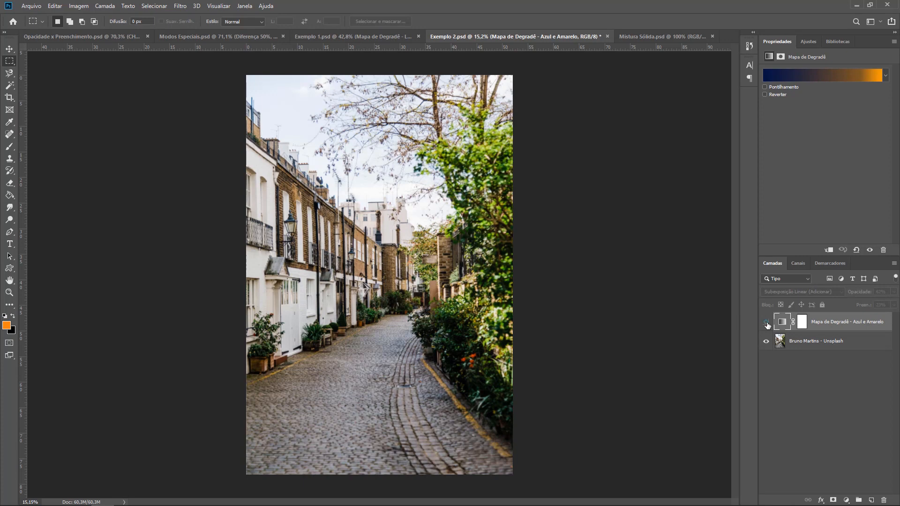
{"action": "left_click", "coordinate": [767, 323]}
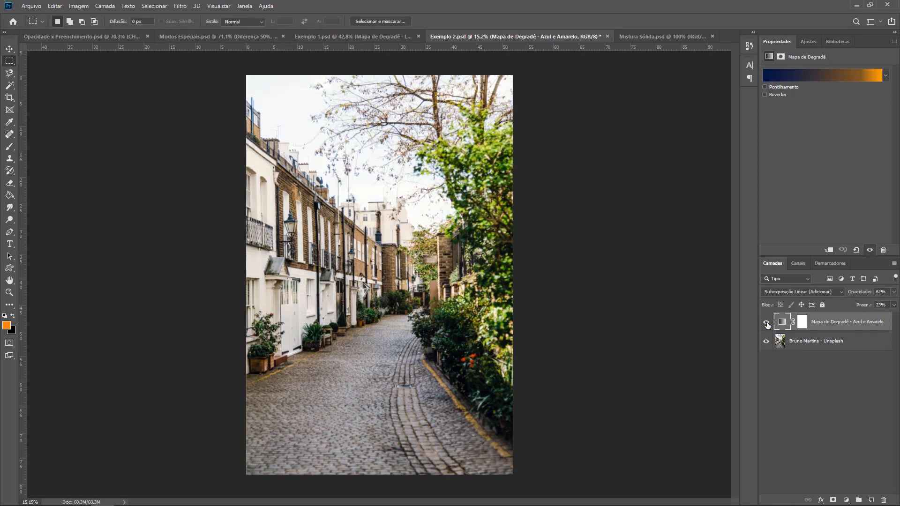